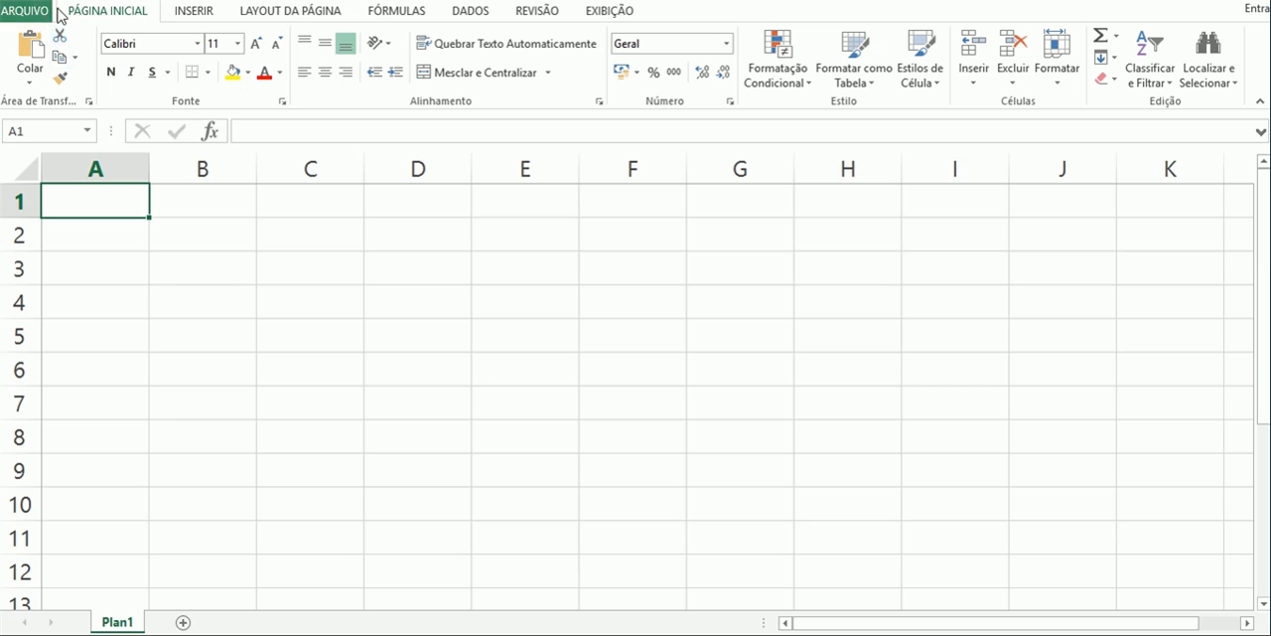
- Examine the ribbon commands for Inserir, Layout da Página, Fórmulas, Dados, Revisão and Exibição, returning to Página Inicial
click(192, 14)
click(272, 15)
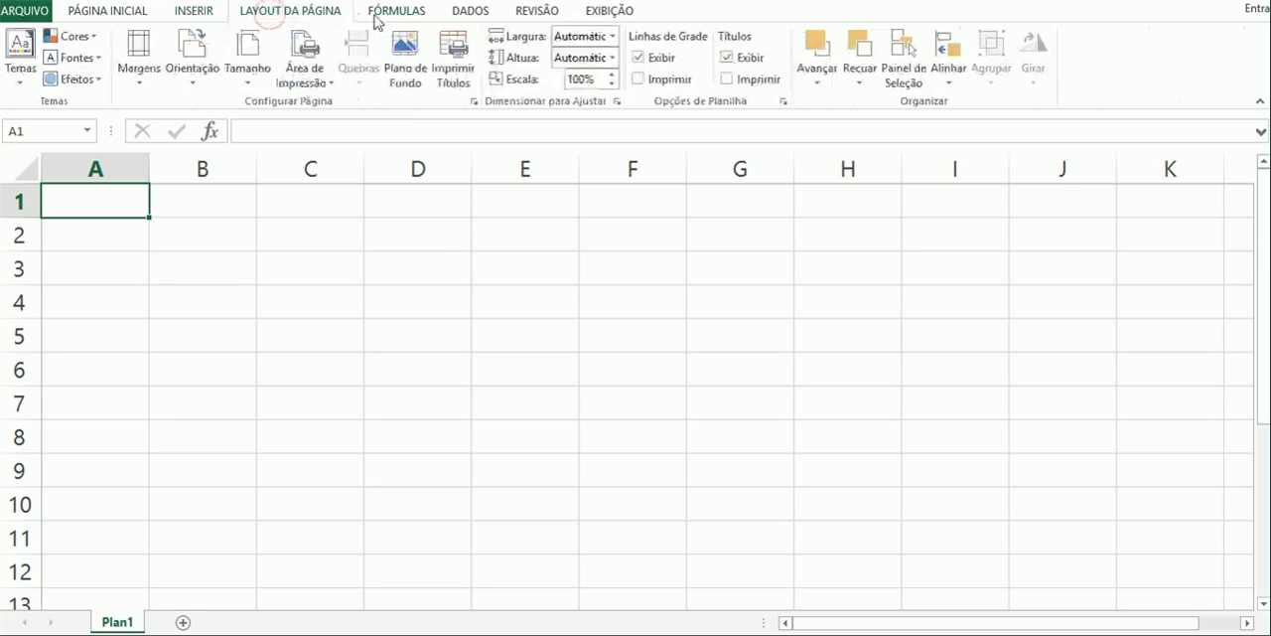
click(383, 15)
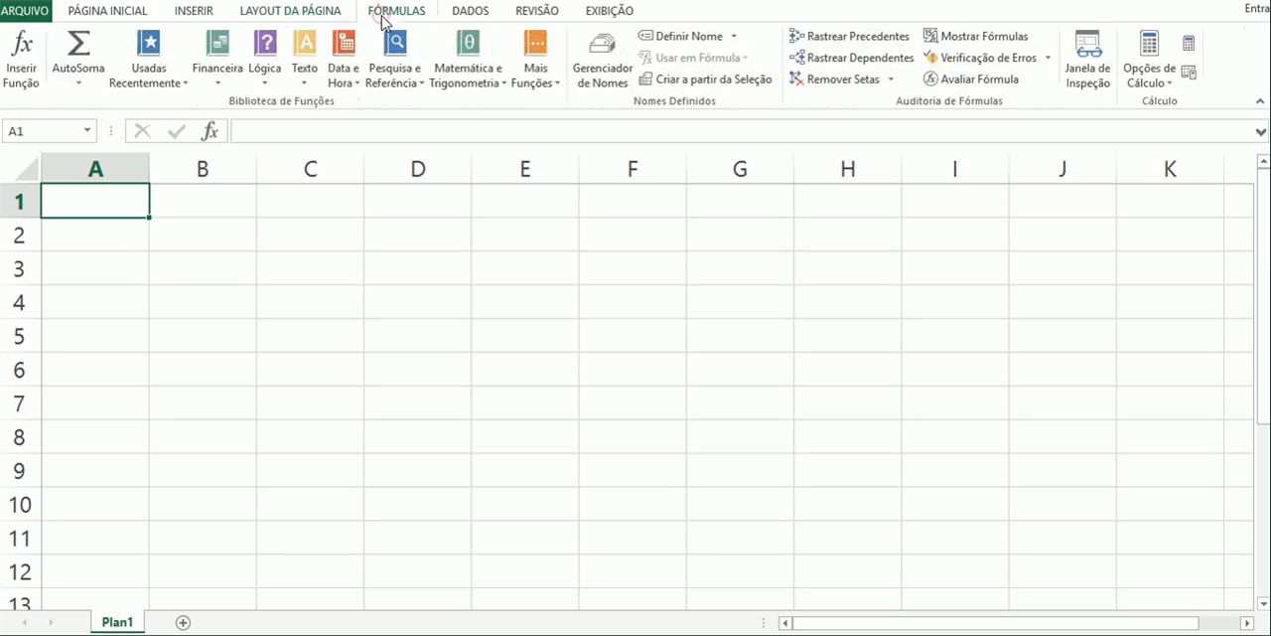
click(473, 18)
click(530, 17)
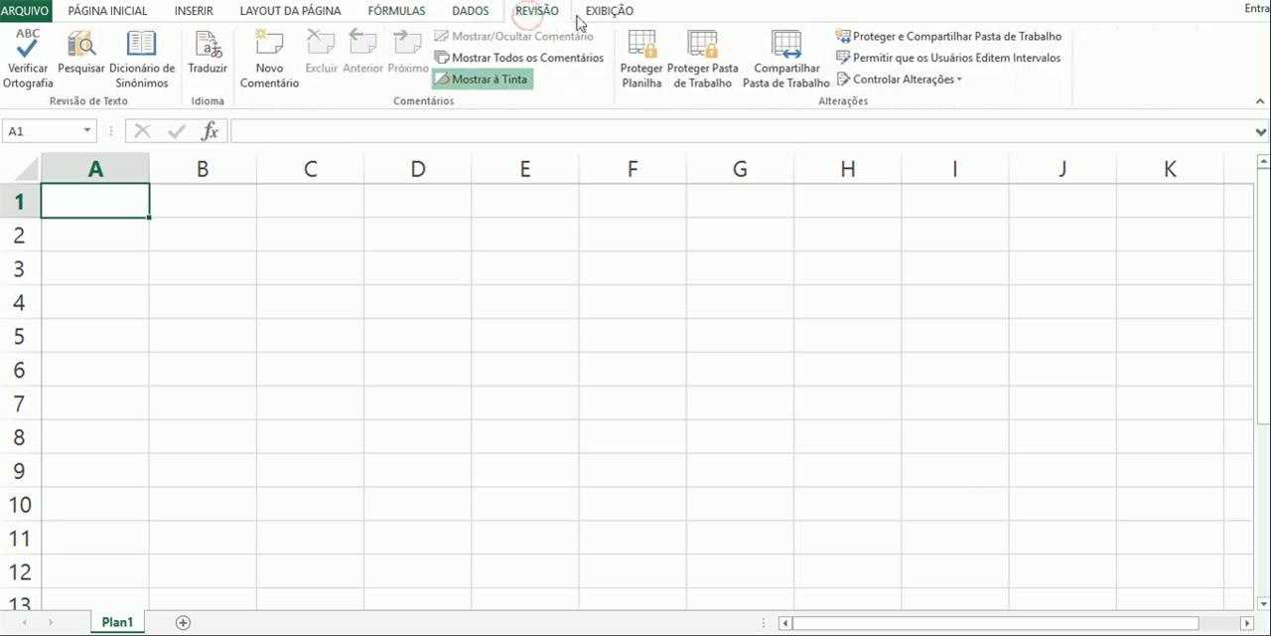
click(605, 17)
click(410, 17)
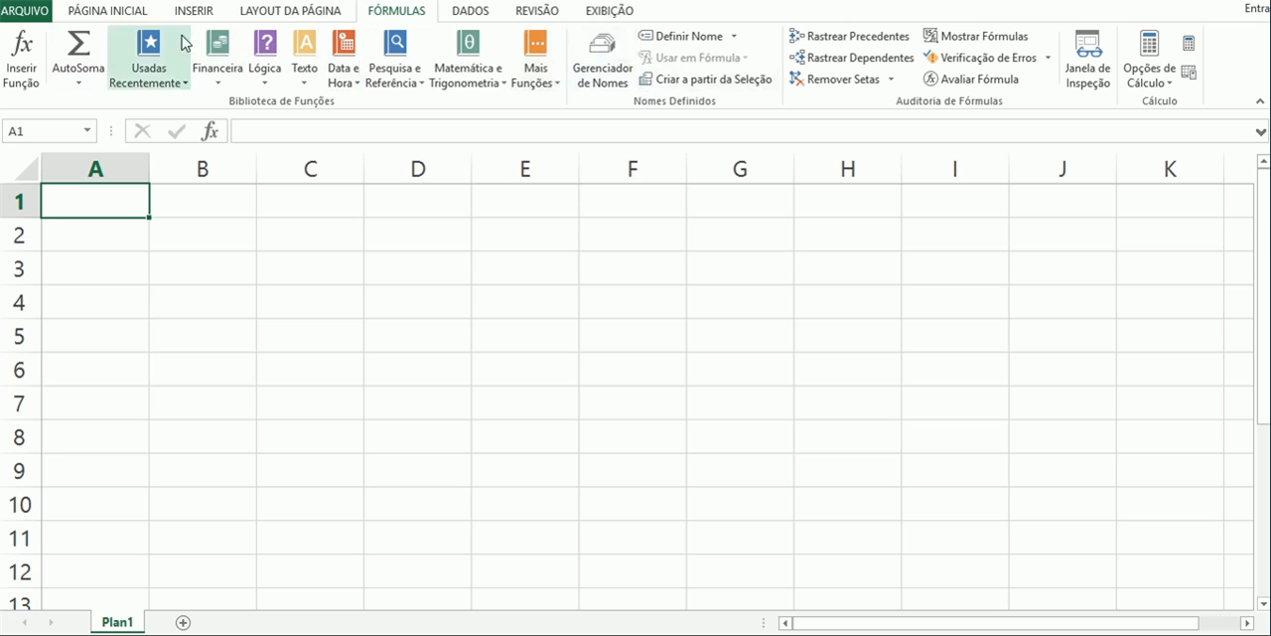
click(249, 11)
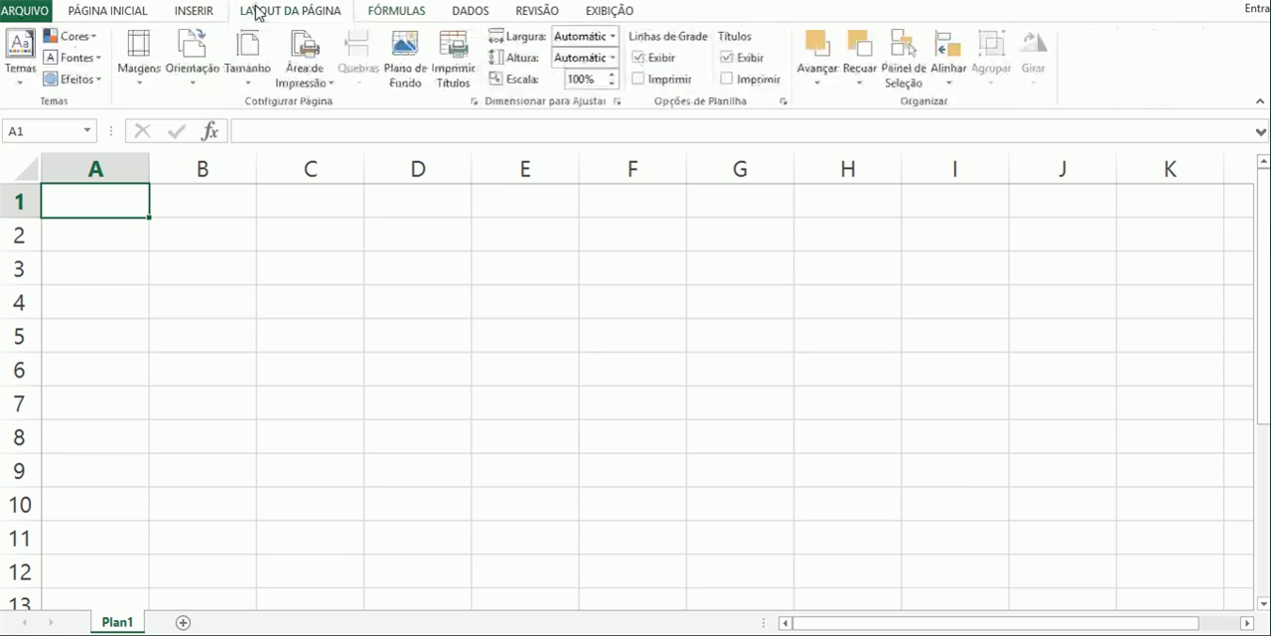
click(194, 12)
click(128, 12)
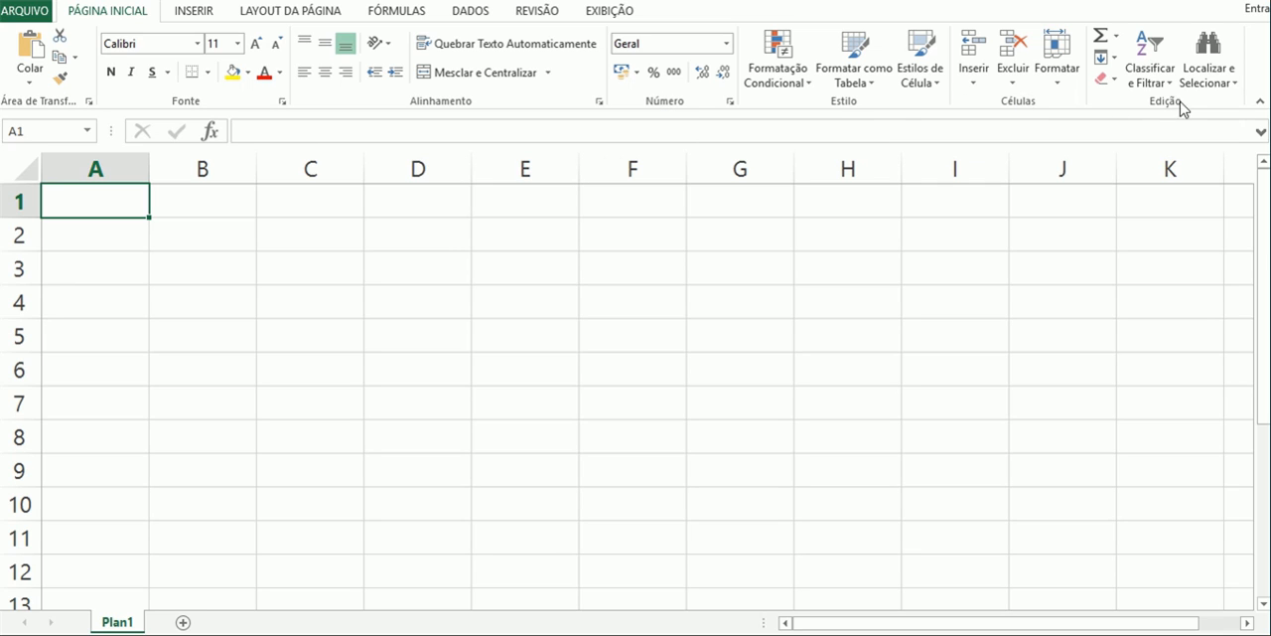
- Collapse the ribbon and expand the formula bar to several lines
click(1259, 100)
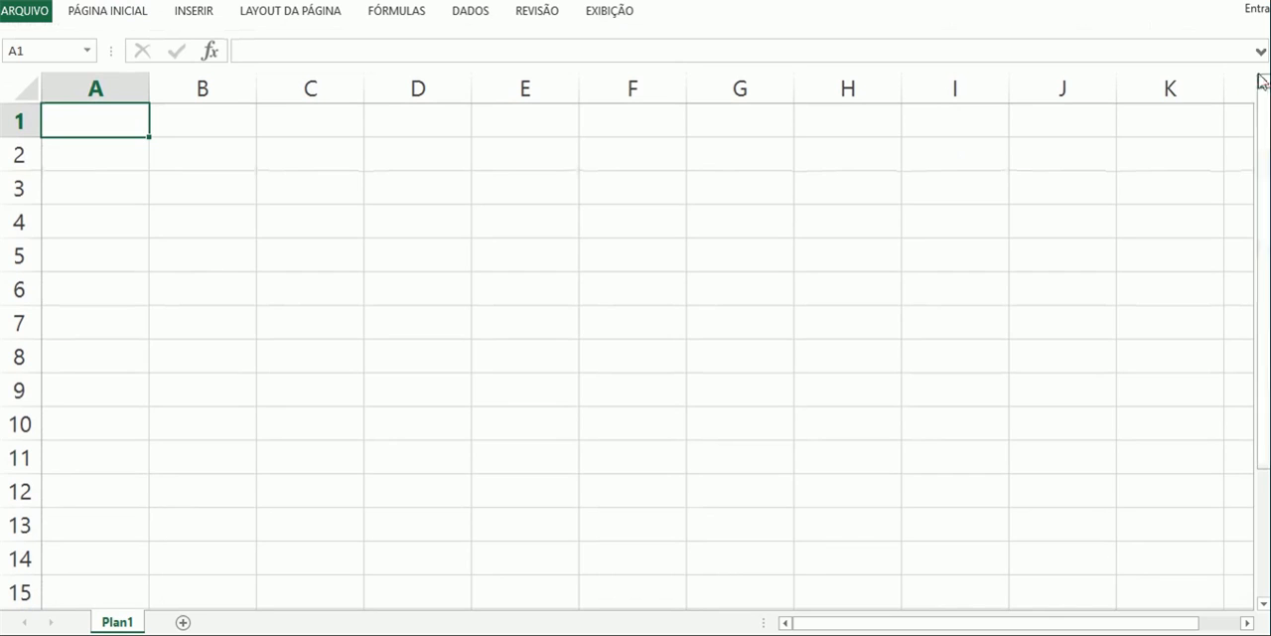
click(1260, 51)
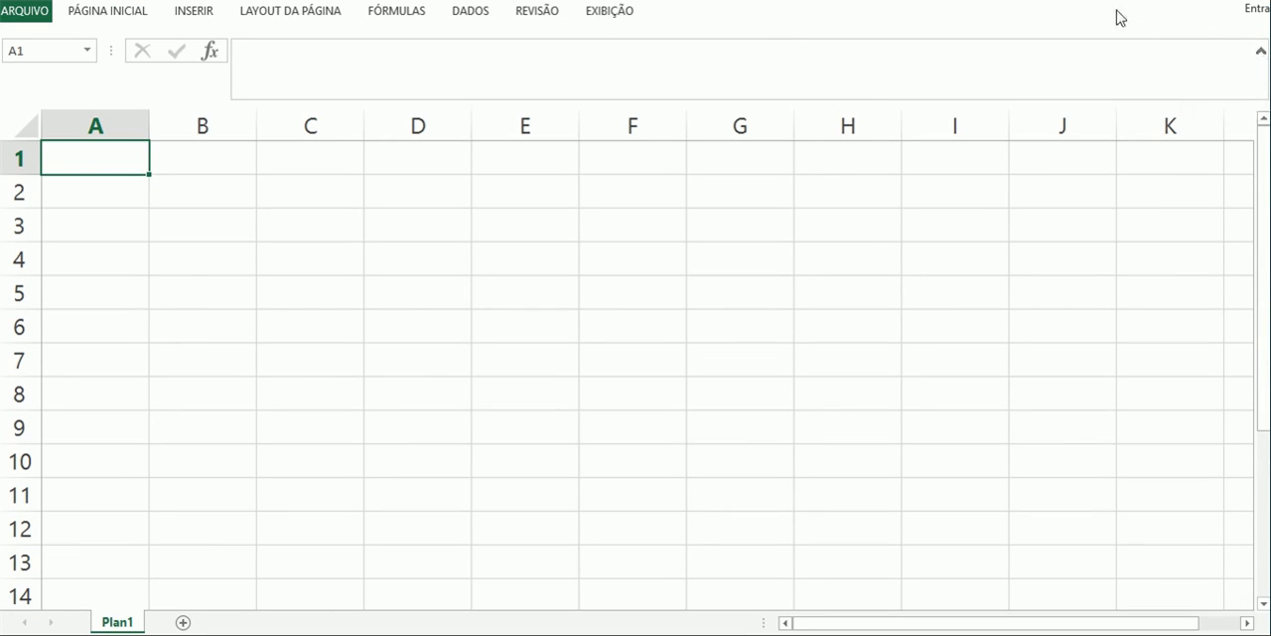
- Turn off the collapsed ribbon option and shrink the formula bar back to a single line
click(600, 12)
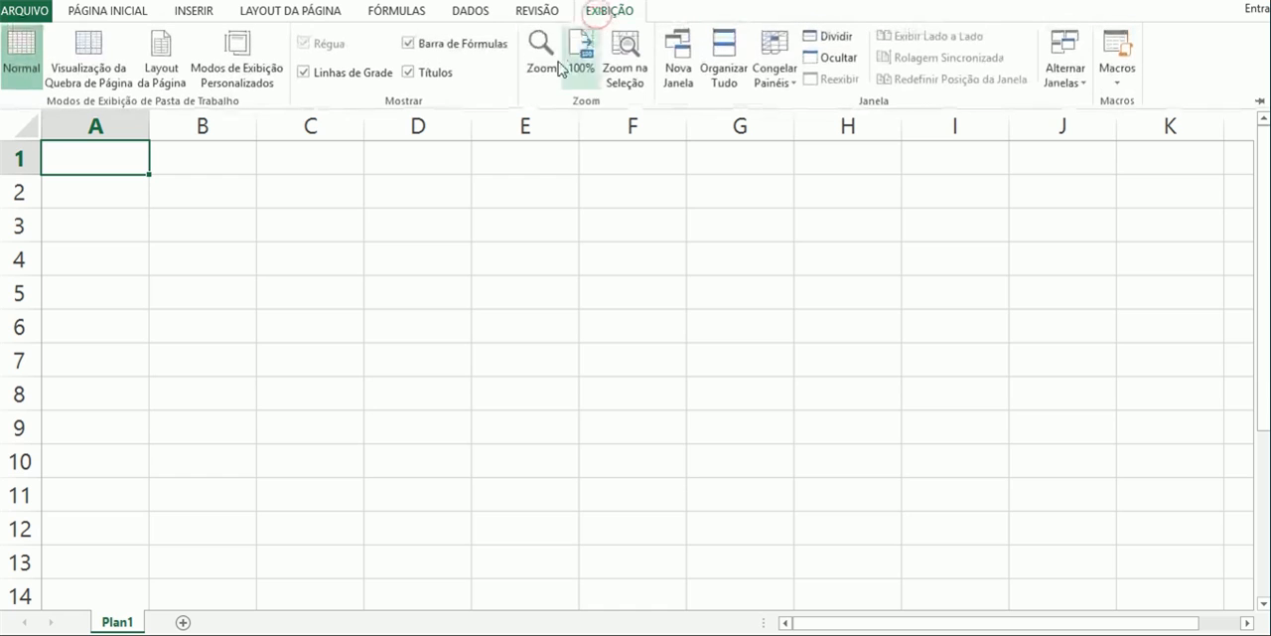
right_click(541, 91)
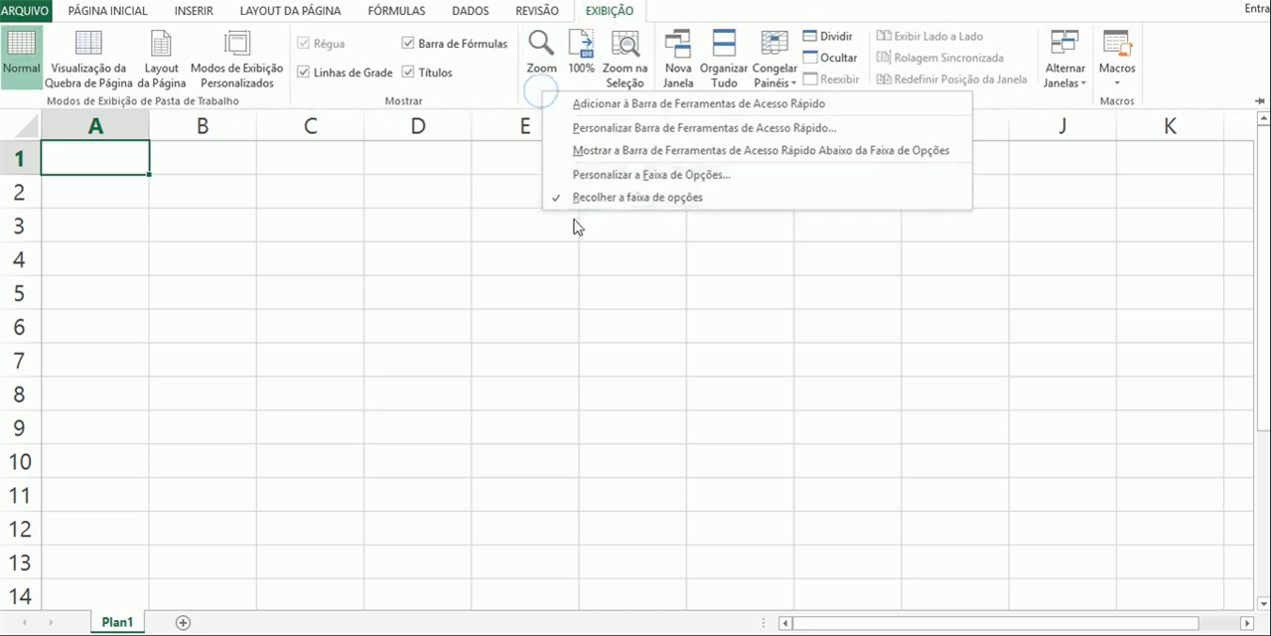
click(625, 198)
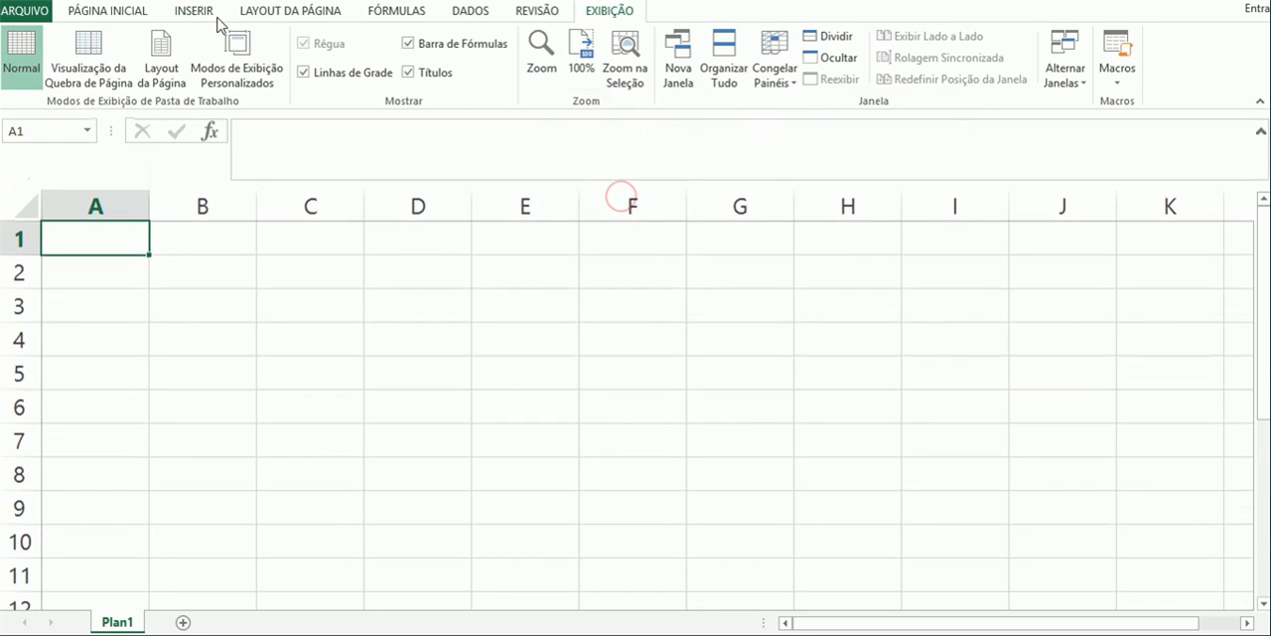
click(124, 18)
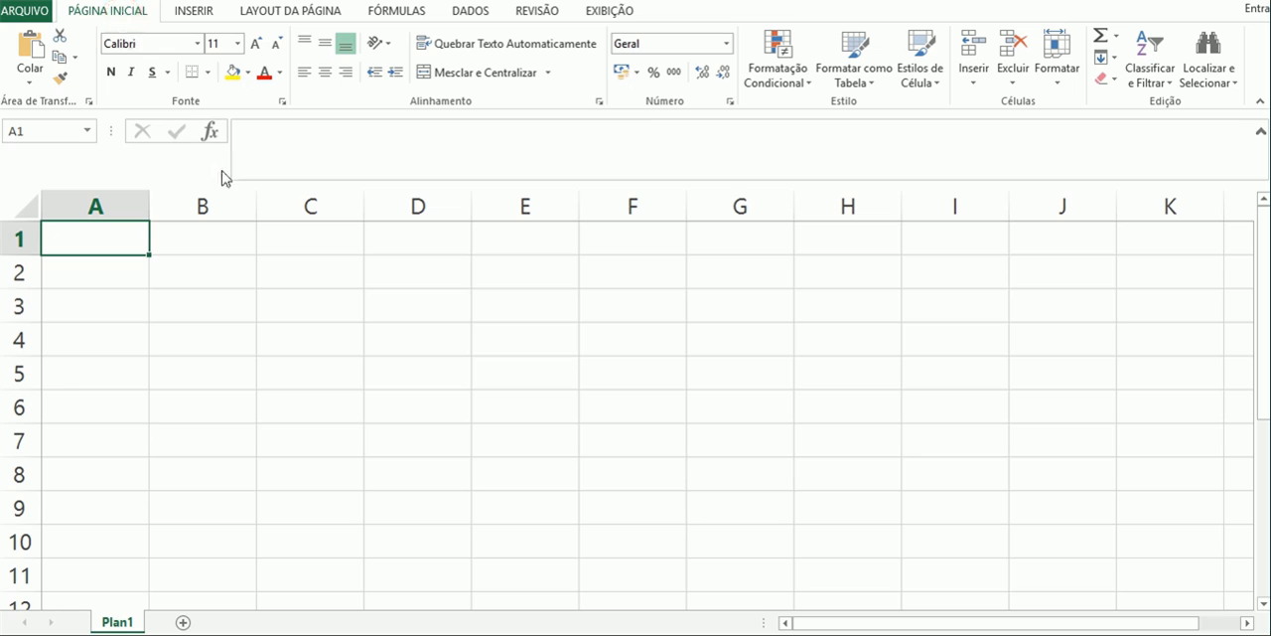
click(1260, 131)
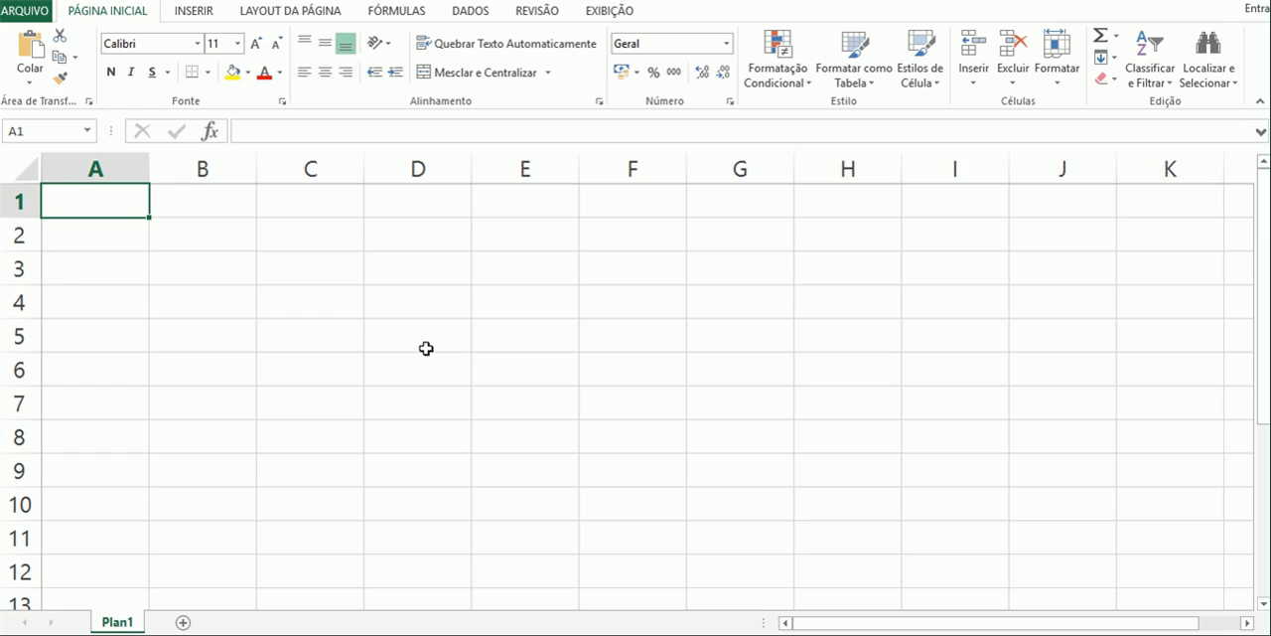
- Select cells in different rows and columns, including A1, C1, E4 and D5, to examine how each cell is addressed
click(101, 199)
click(222, 213)
click(312, 213)
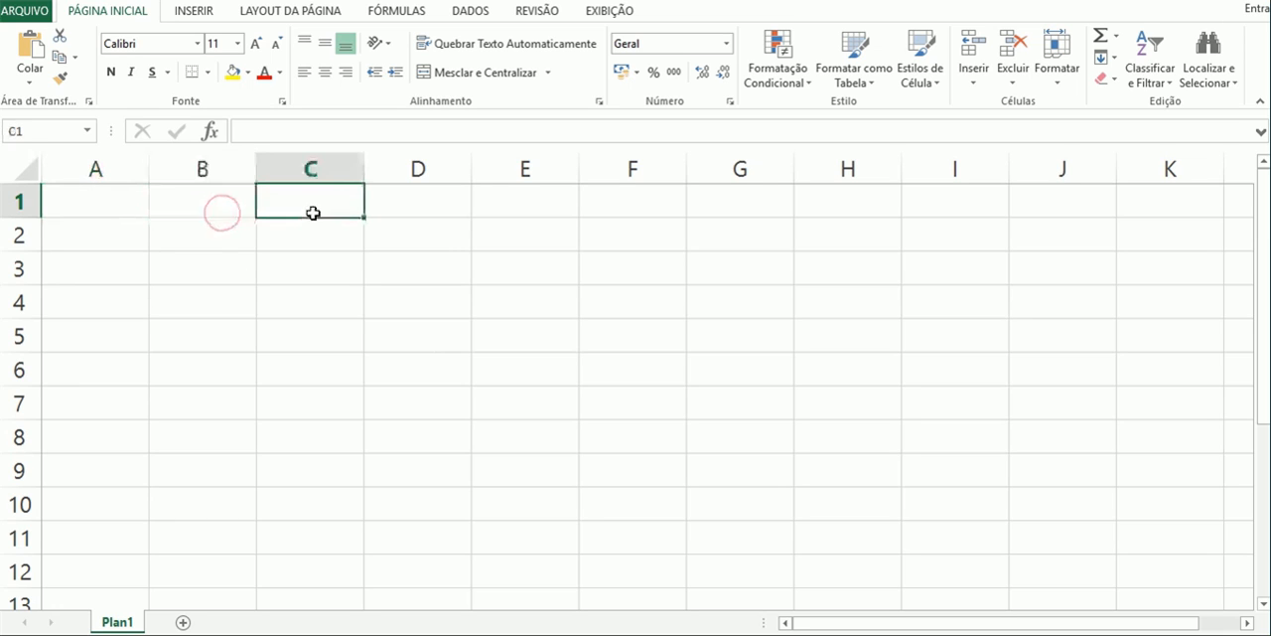
click(419, 211)
click(513, 212)
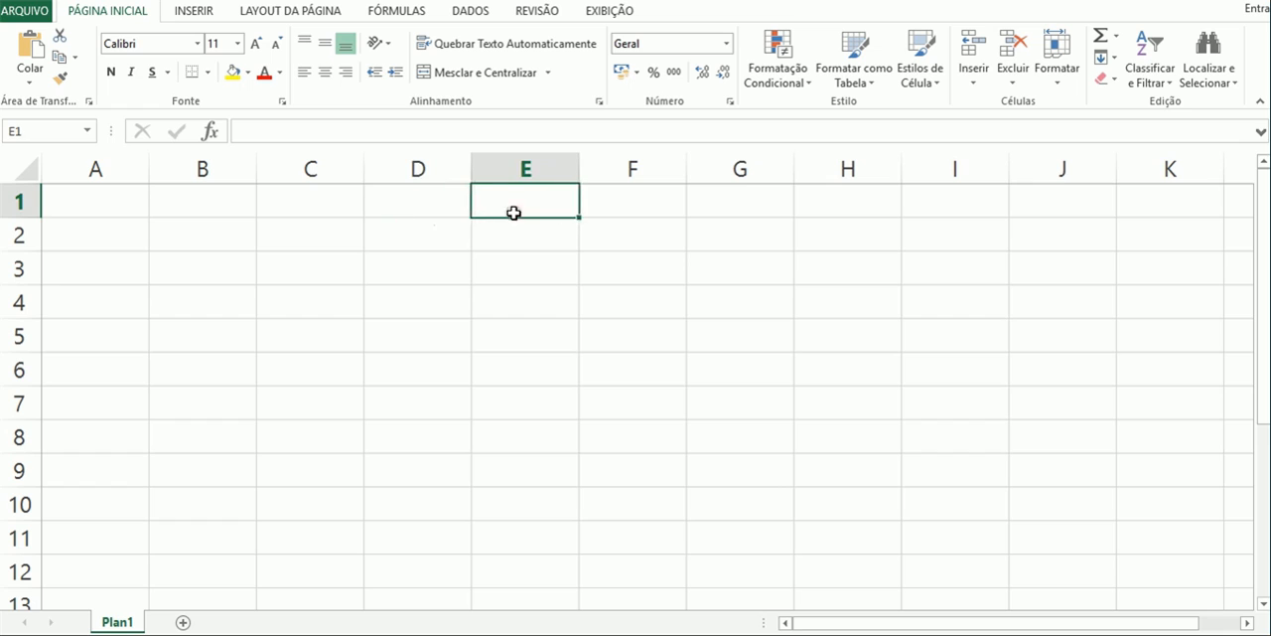
click(104, 203)
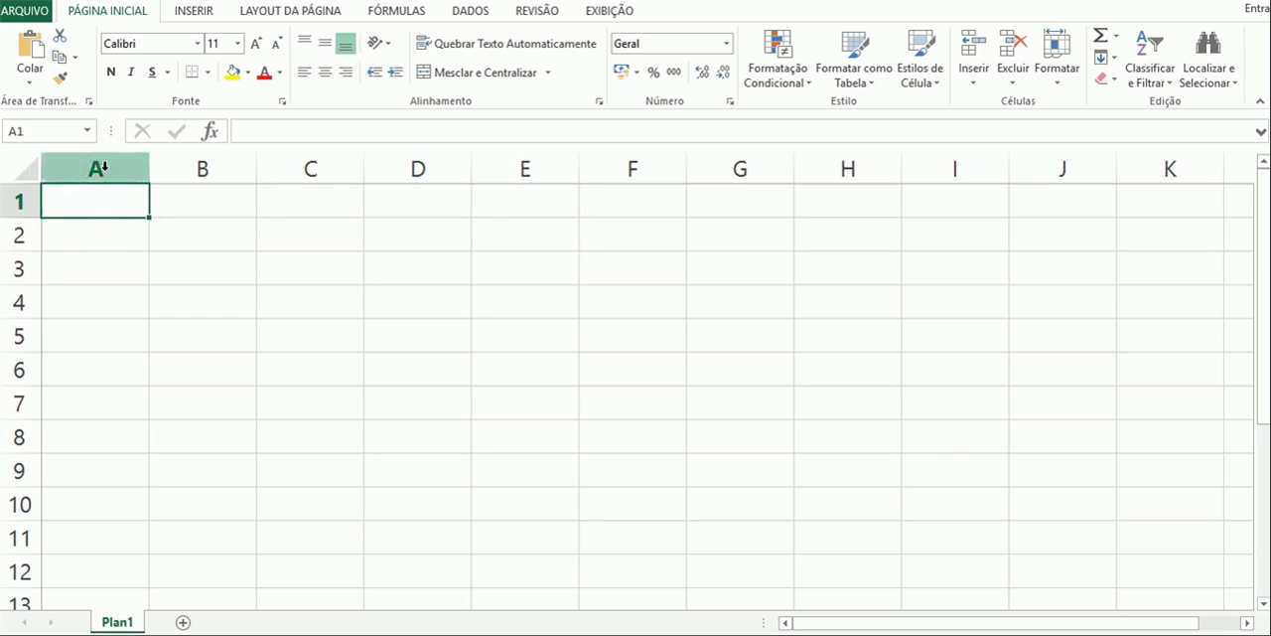
click(496, 310)
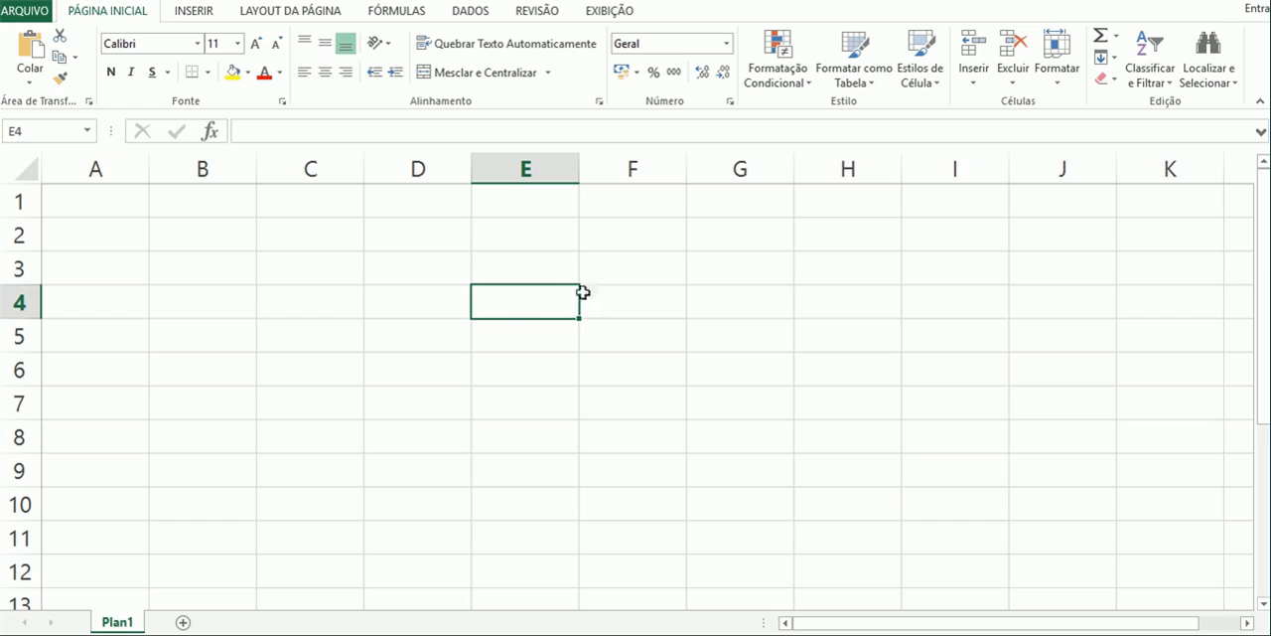
click(283, 204)
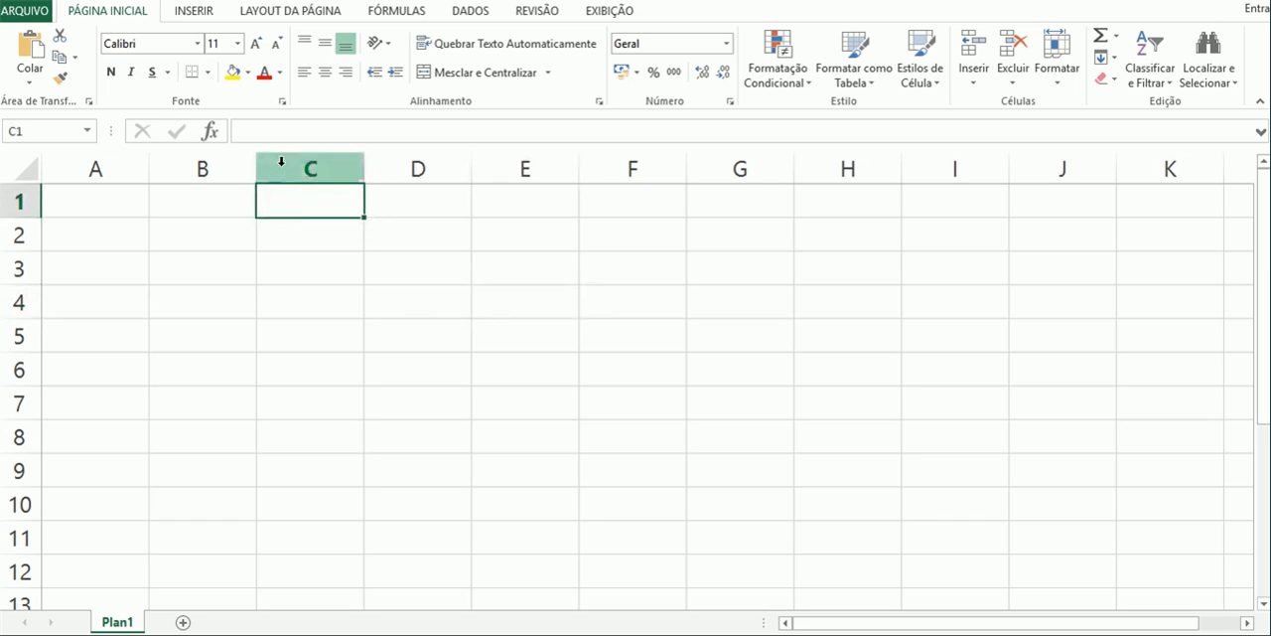
click(402, 339)
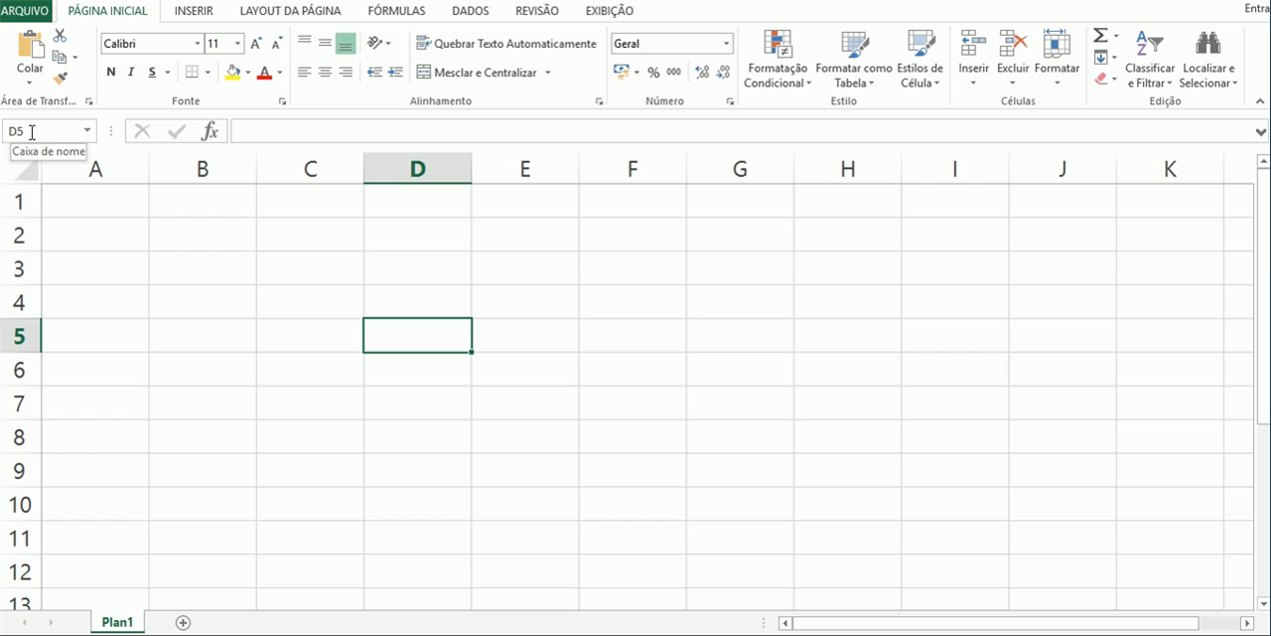
click(249, 131)
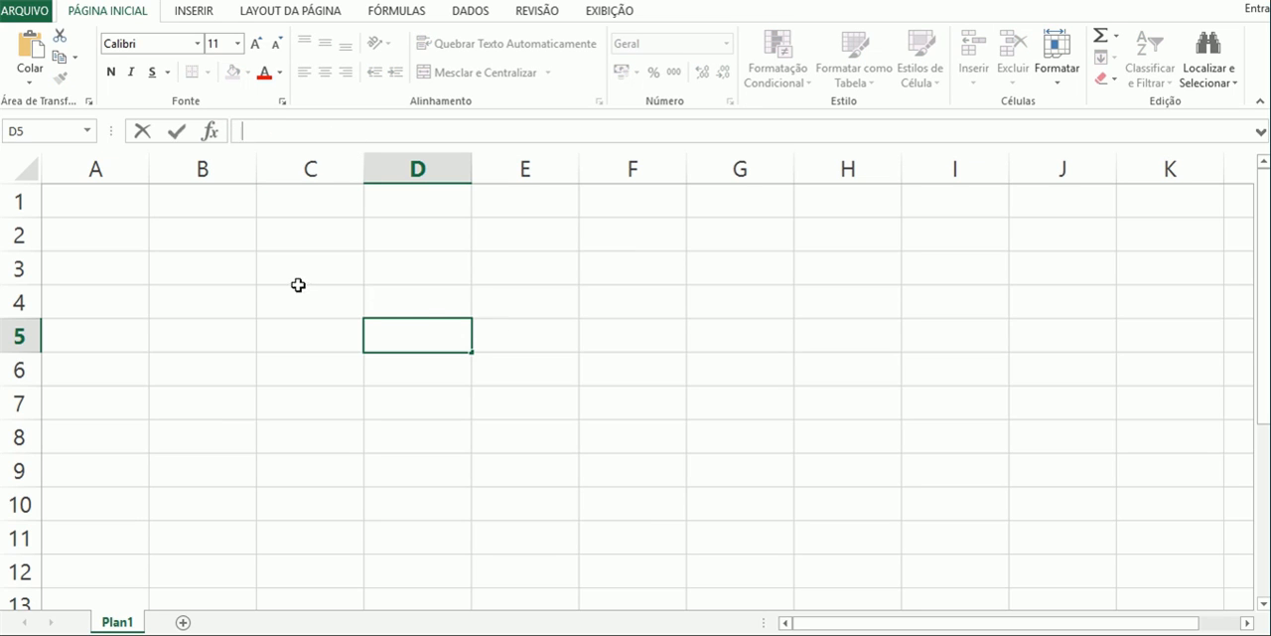
click(387, 302)
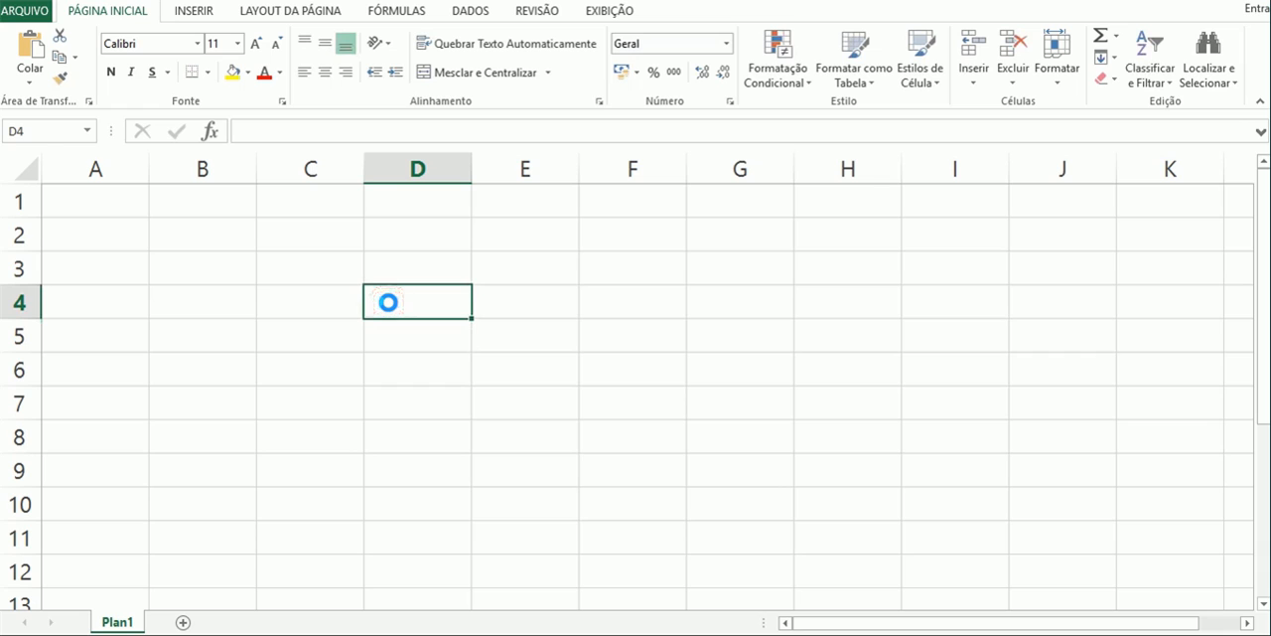
click(394, 338)
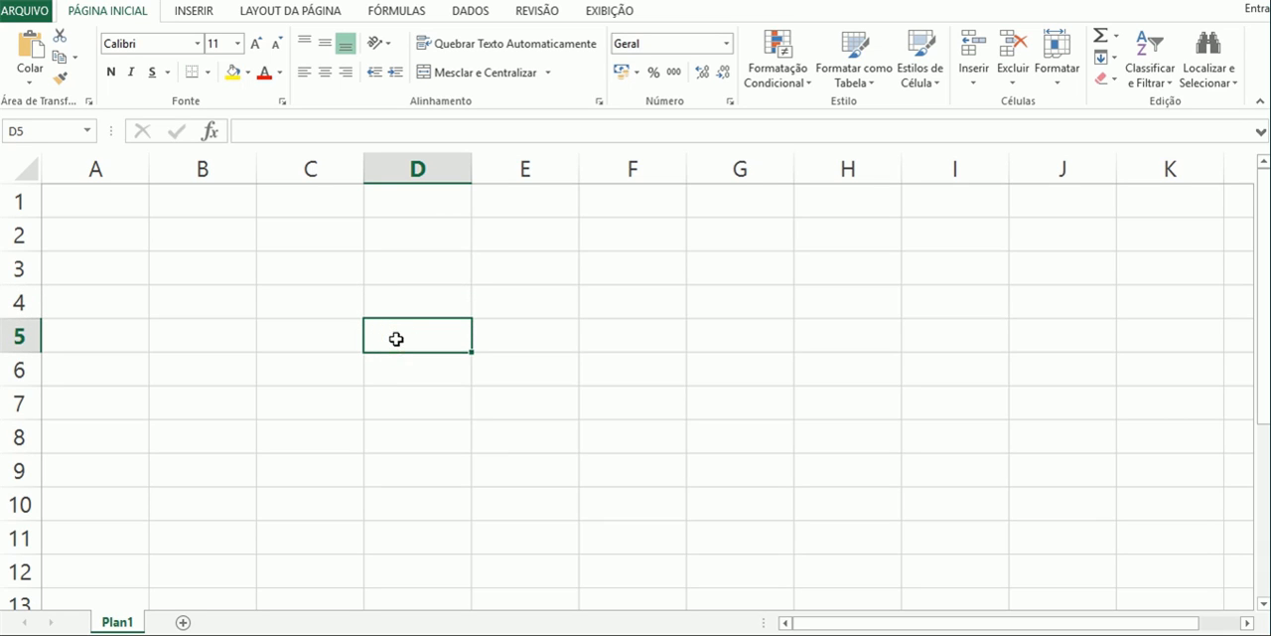
click(287, 126)
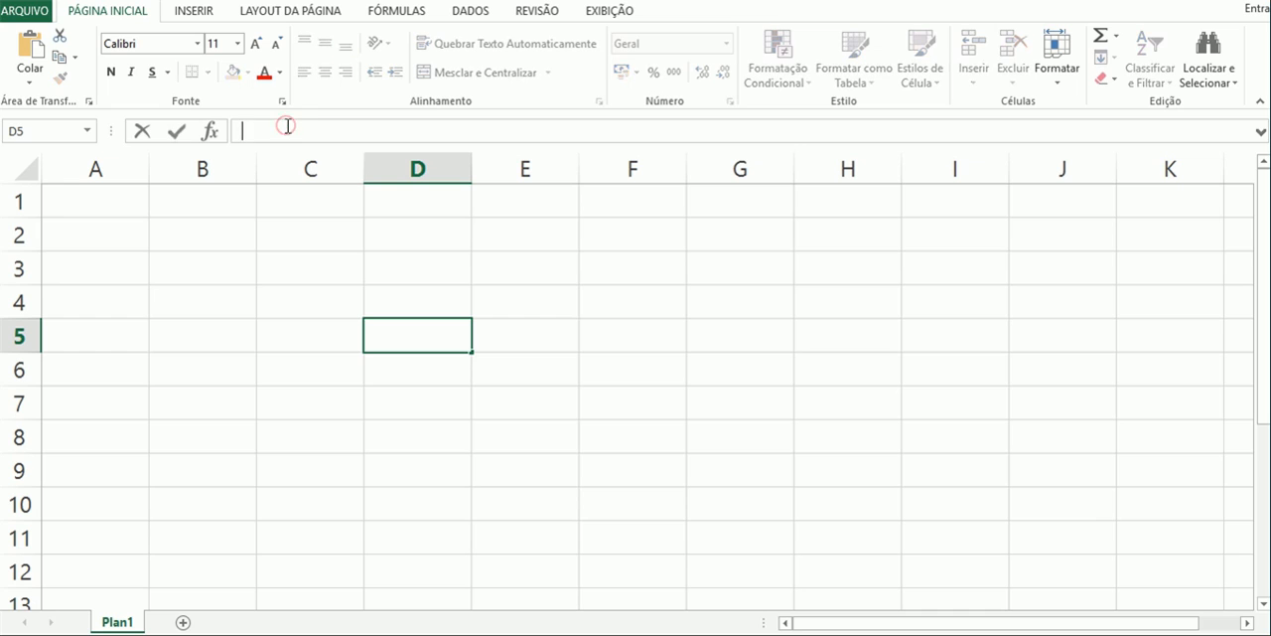
- Enter the values 1, 2 and 3 in cells A1, B1 and C1
click(117, 205)
text(1)
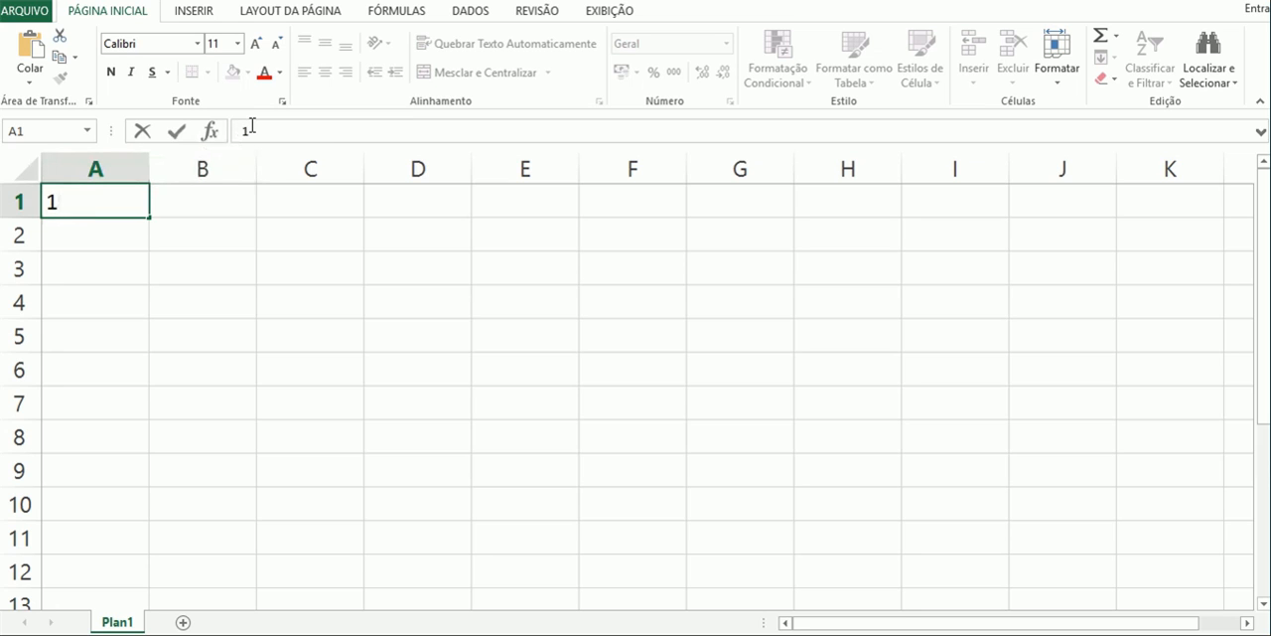
click(213, 202)
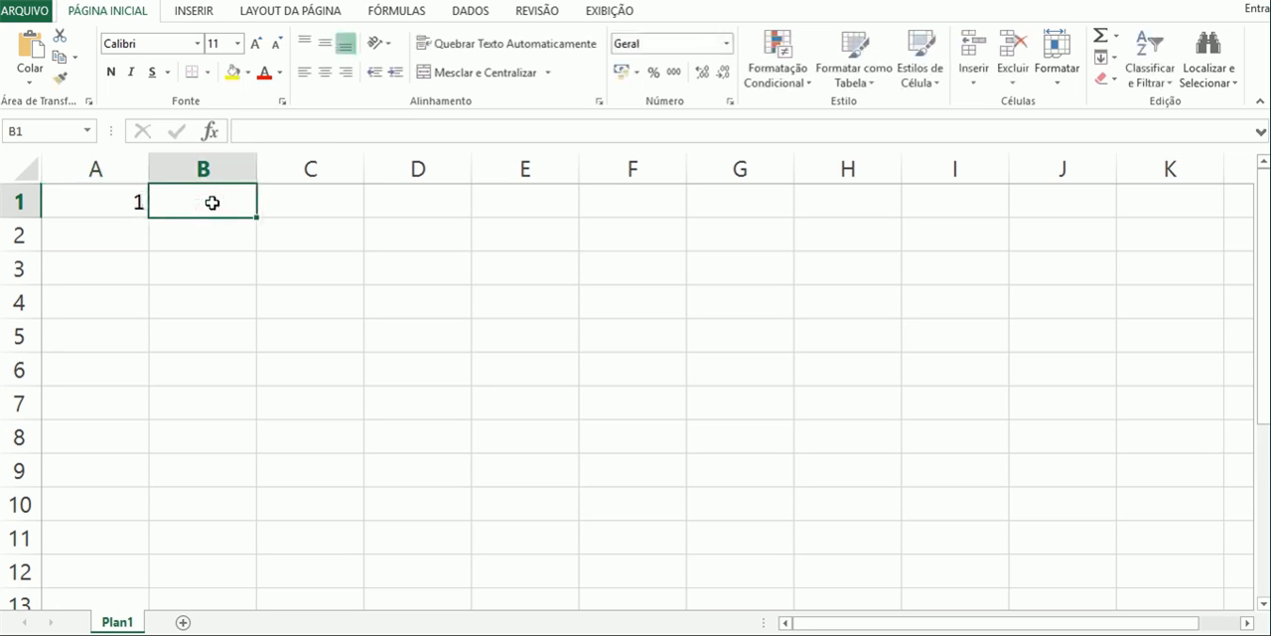
text(2)
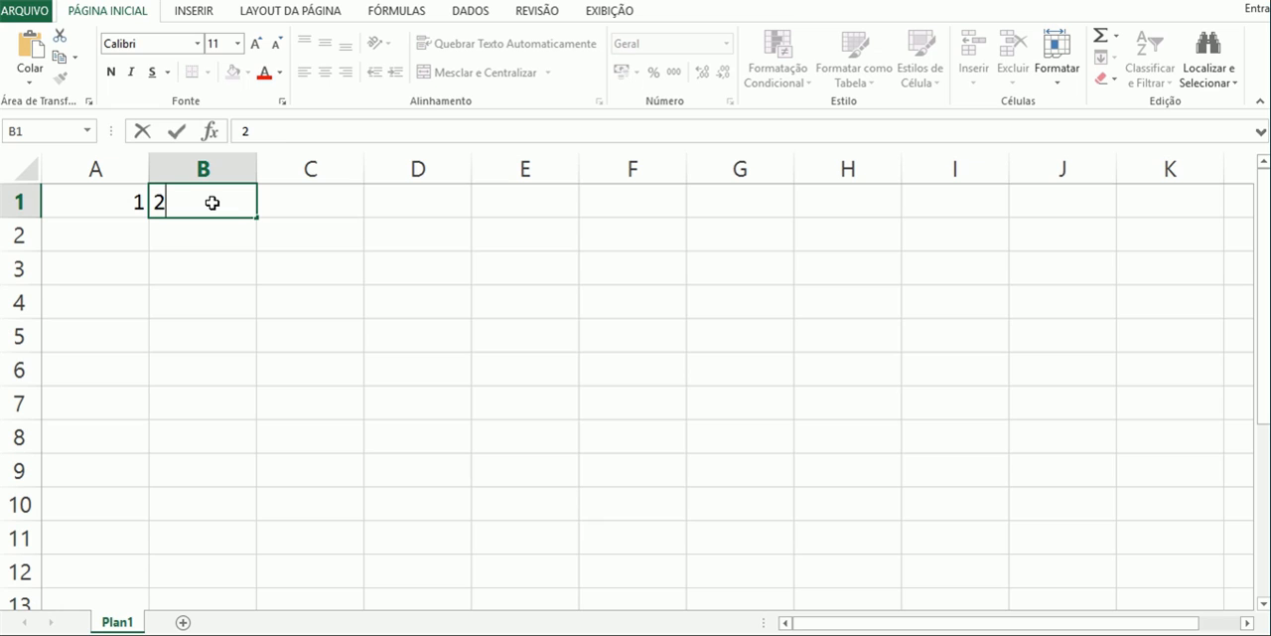
click(283, 202)
text(3)
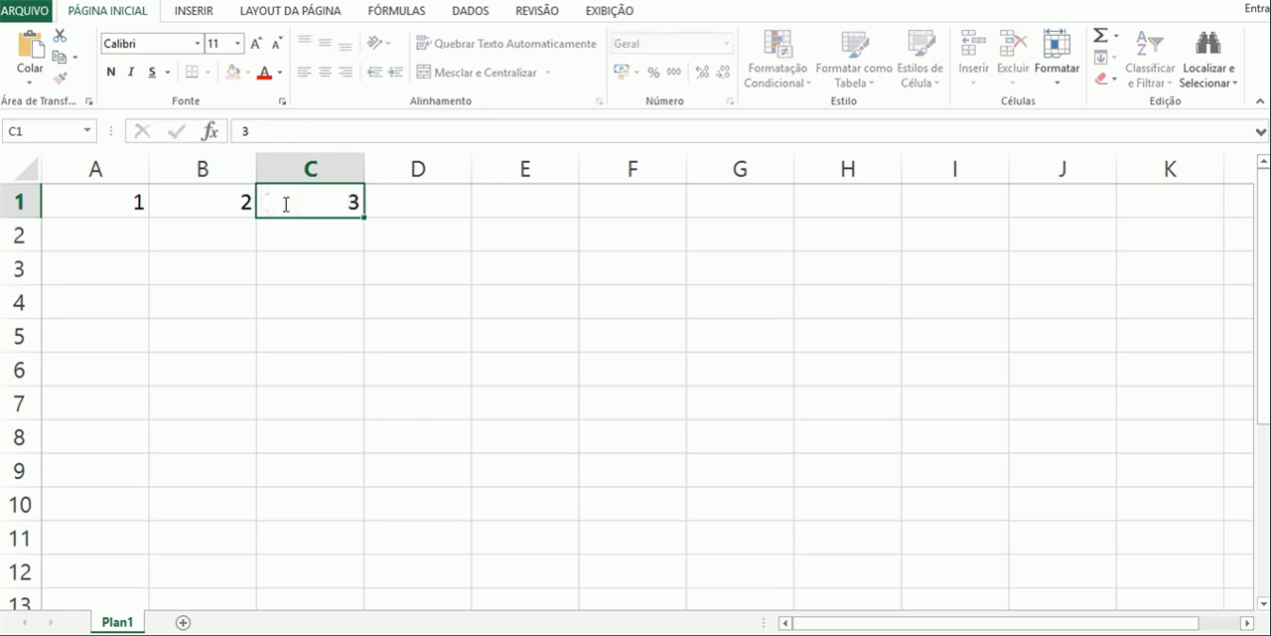
key(Tab)
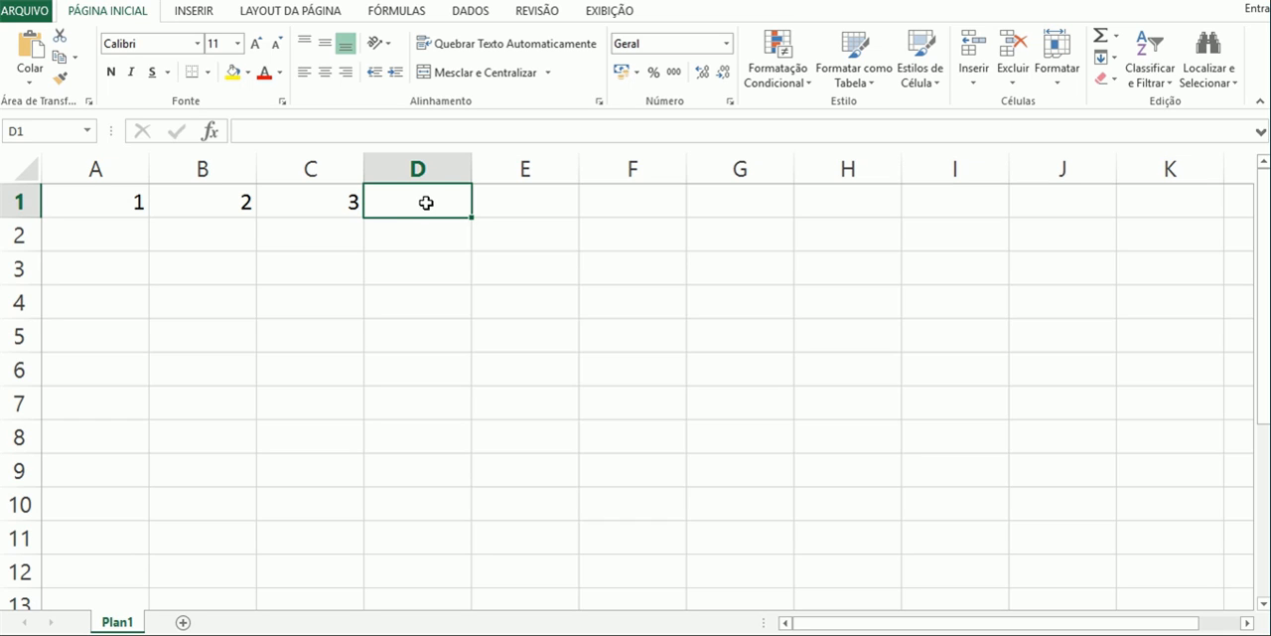
click(388, 139)
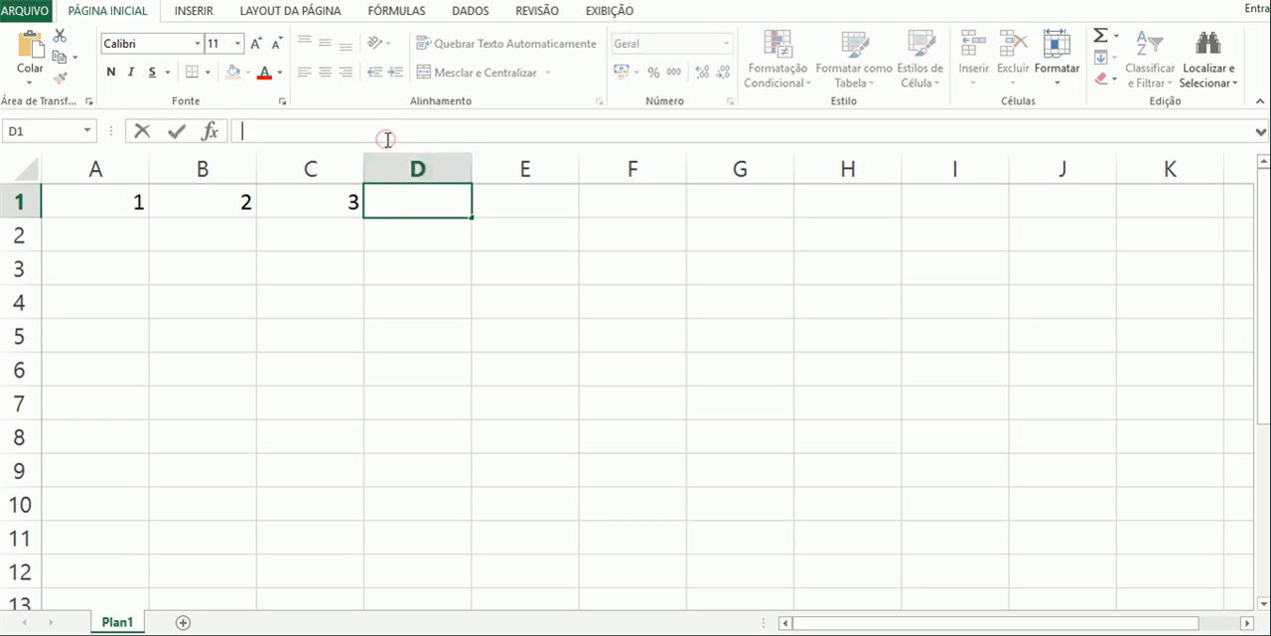
click(487, 202)
click(422, 204)
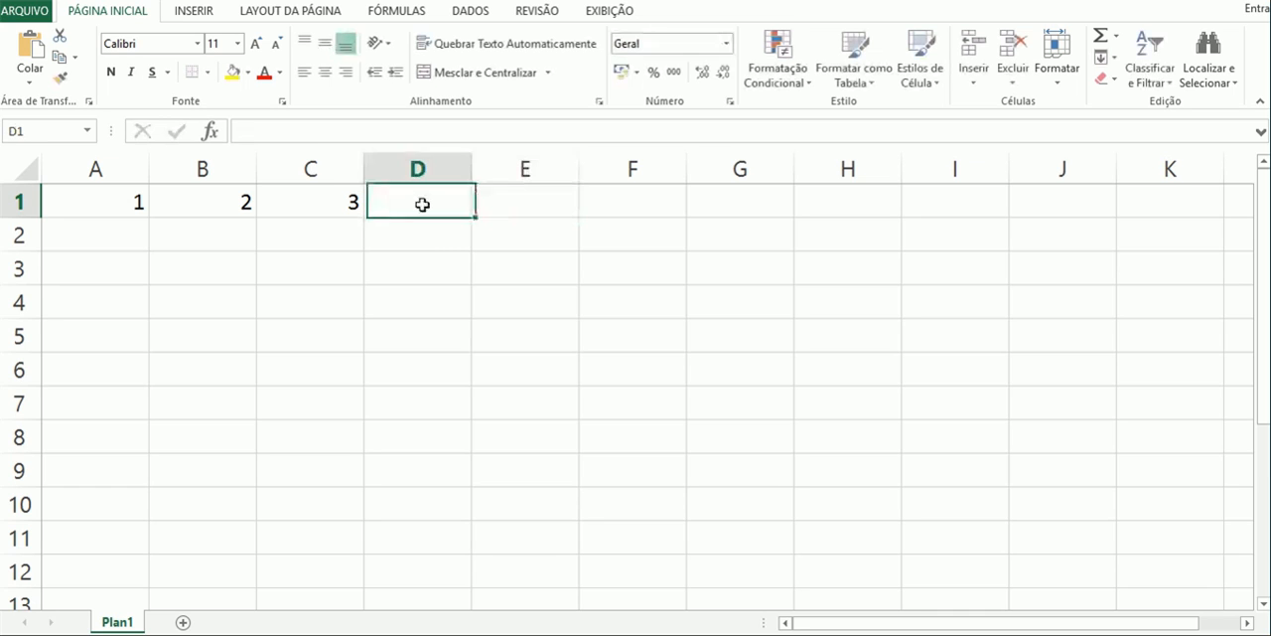
click(339, 136)
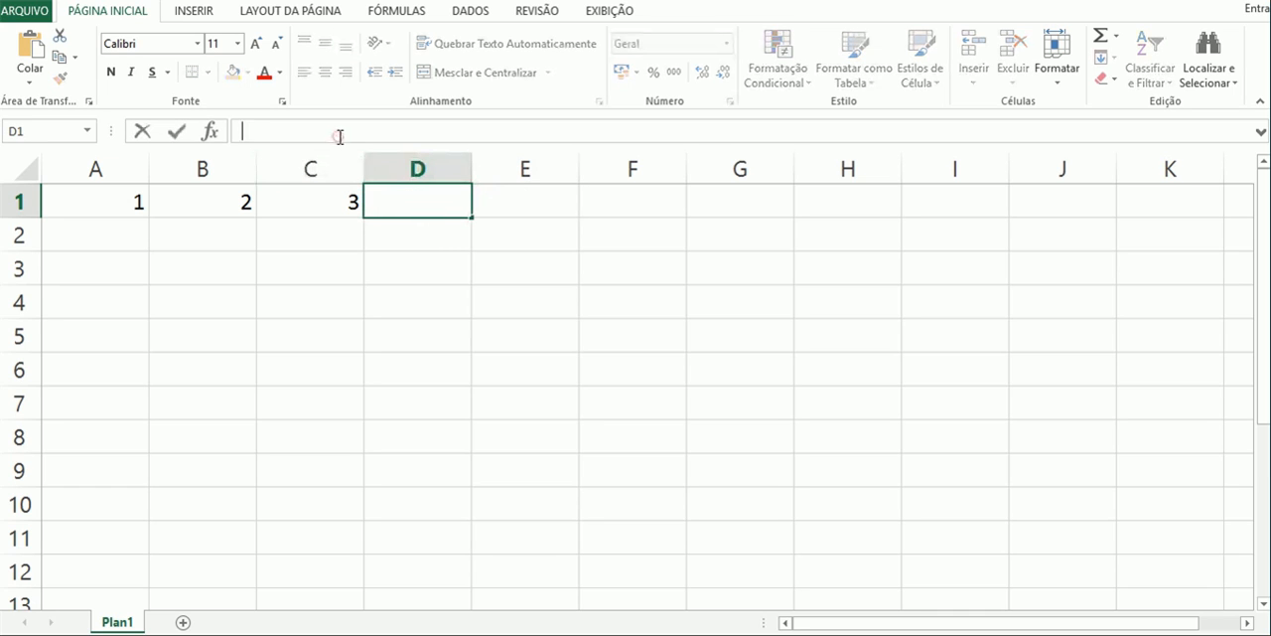
click(178, 132)
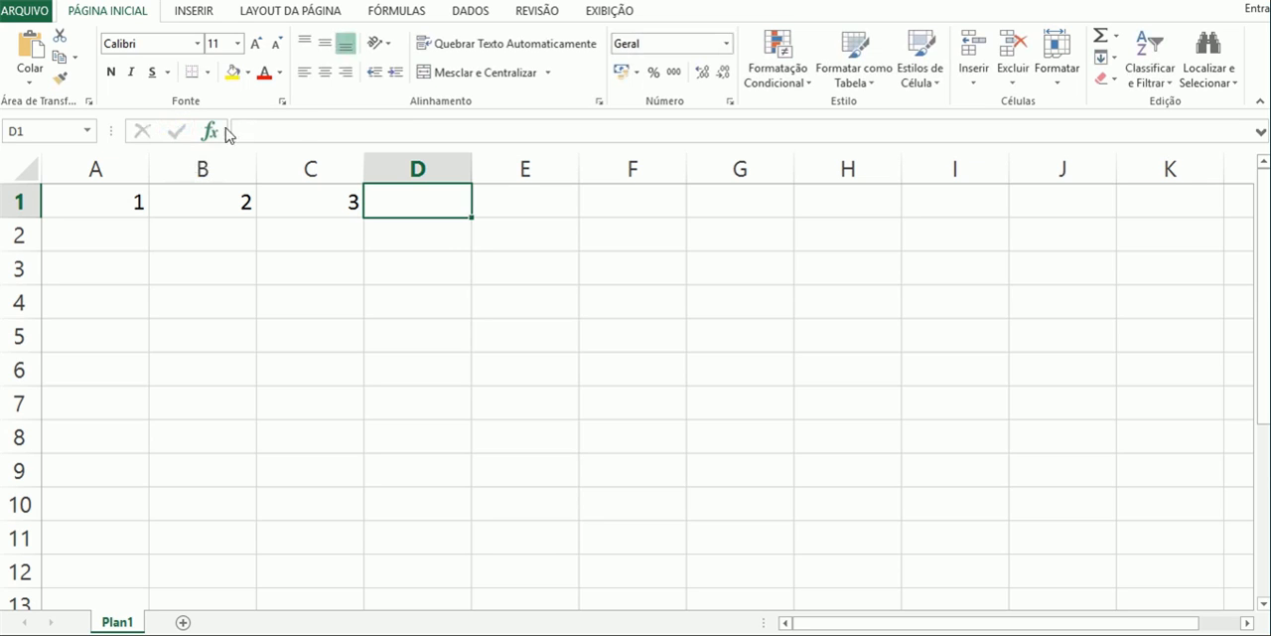
- Examine the available functions in the full function list for cell D1, and leave without inserting one
click(298, 129)
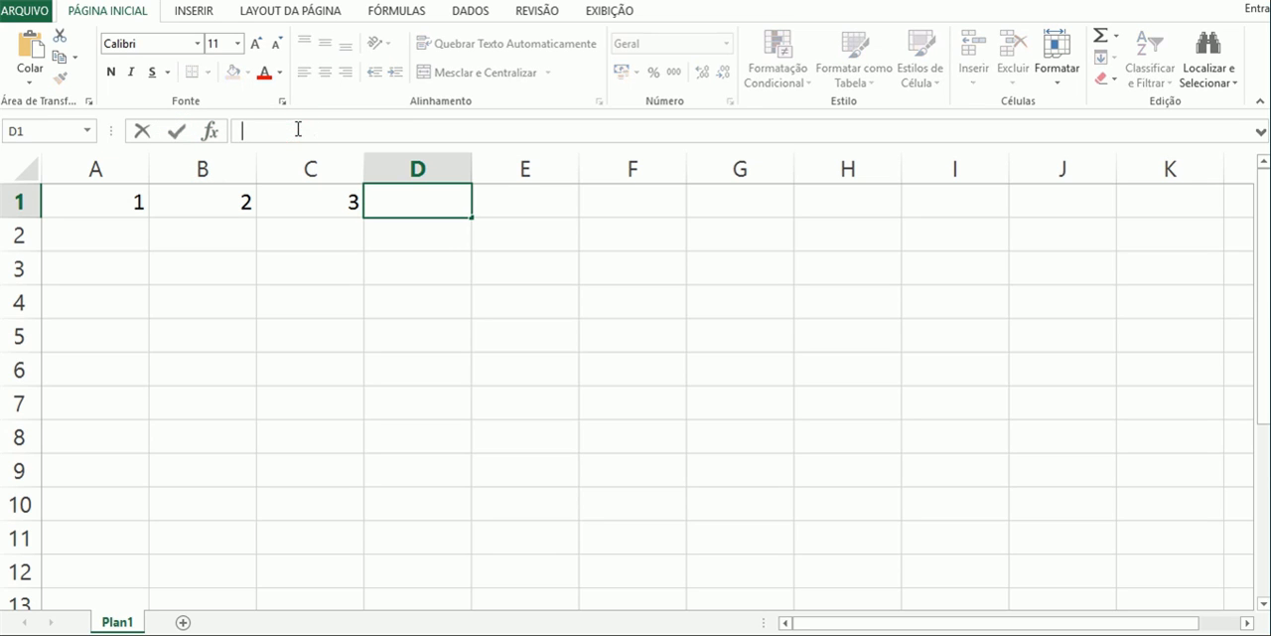
click(1115, 41)
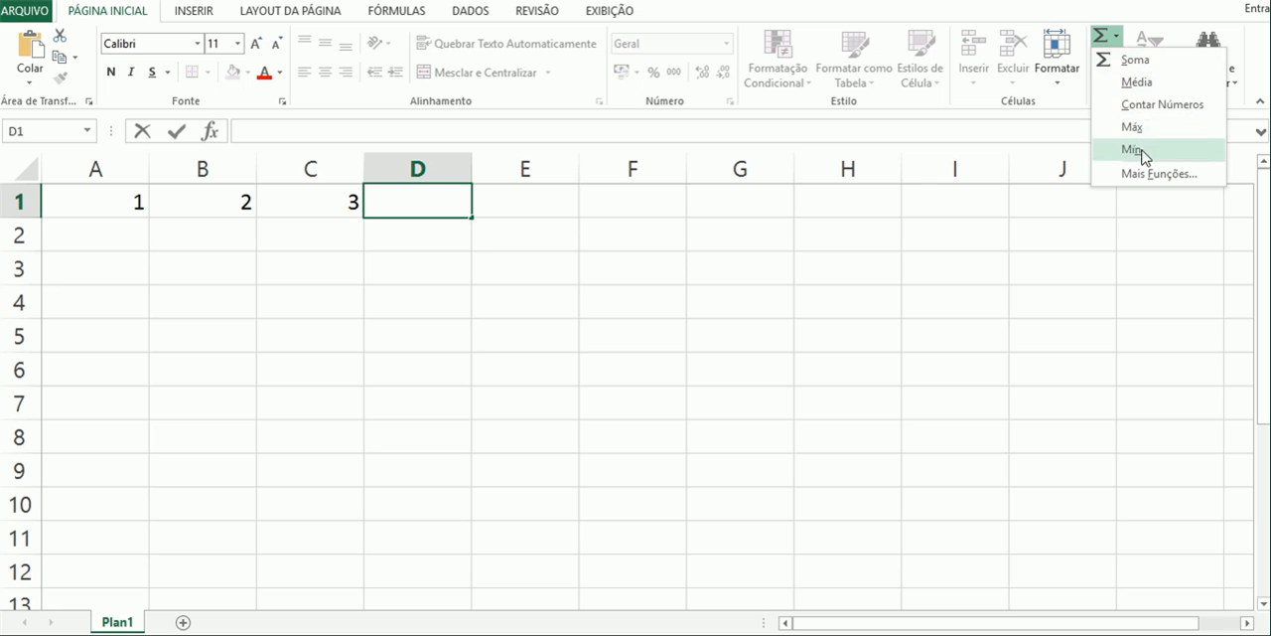
click(1150, 179)
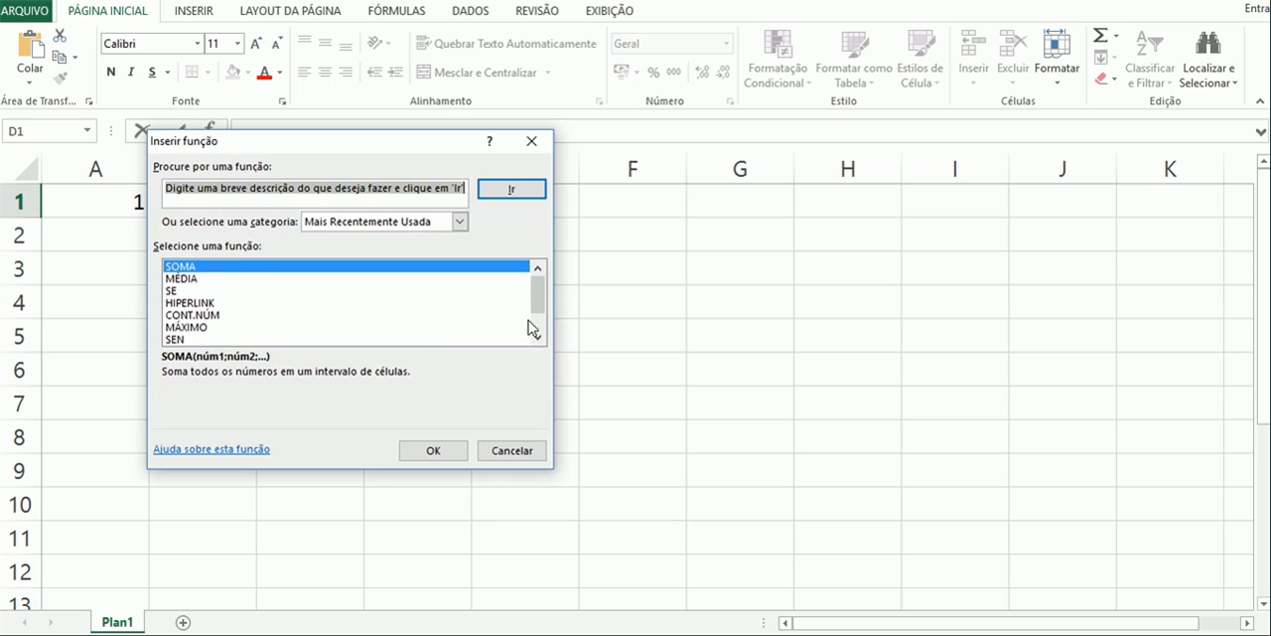
scroll(533, 326, down, 1)
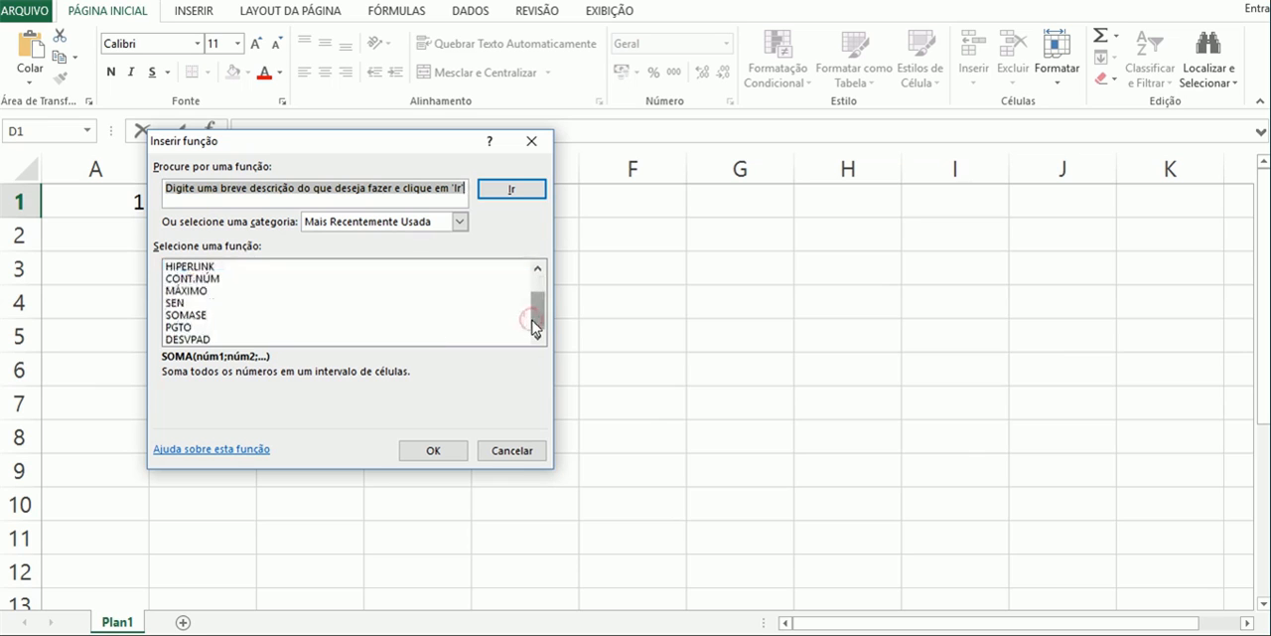
click(513, 449)
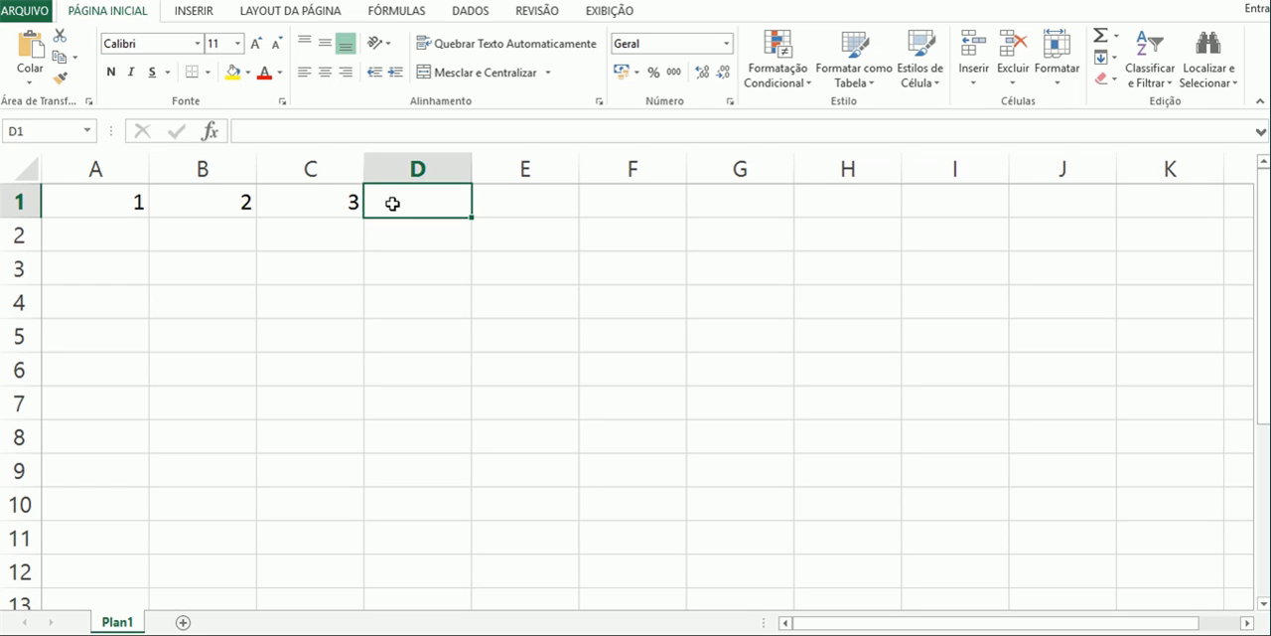
- Write the formula =SOMA(A1;B1;C1) in cell D1, listing the three number cells as separate arguments
click(114, 204)
click(204, 203)
click(313, 202)
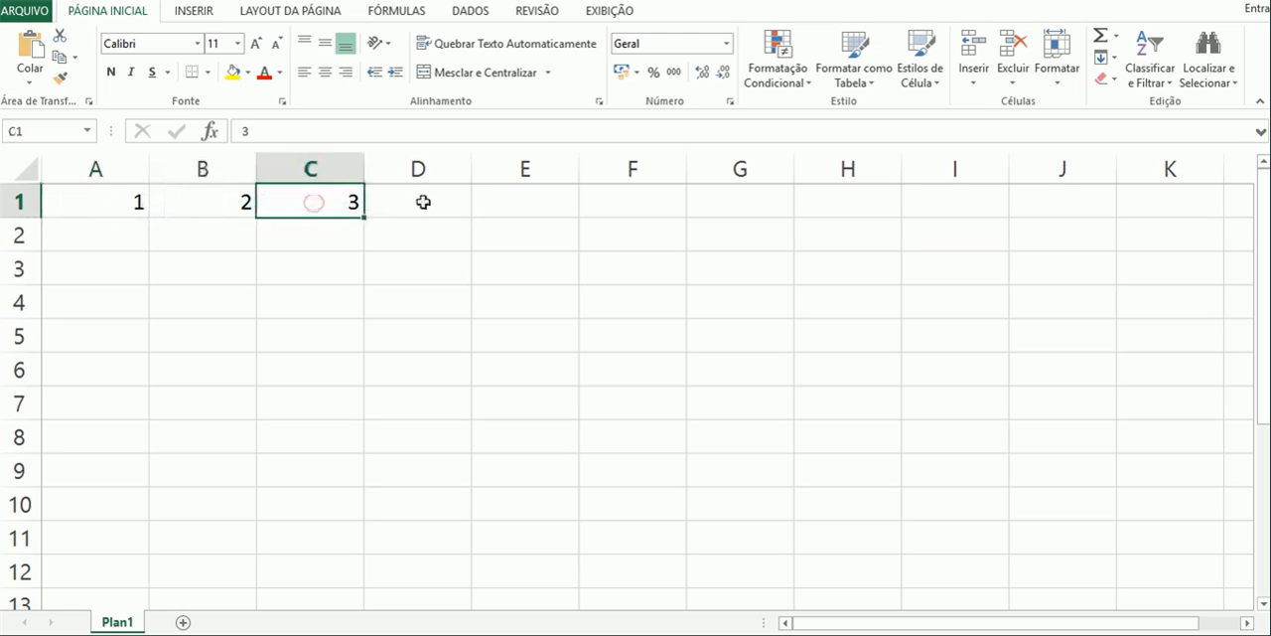
click(418, 202)
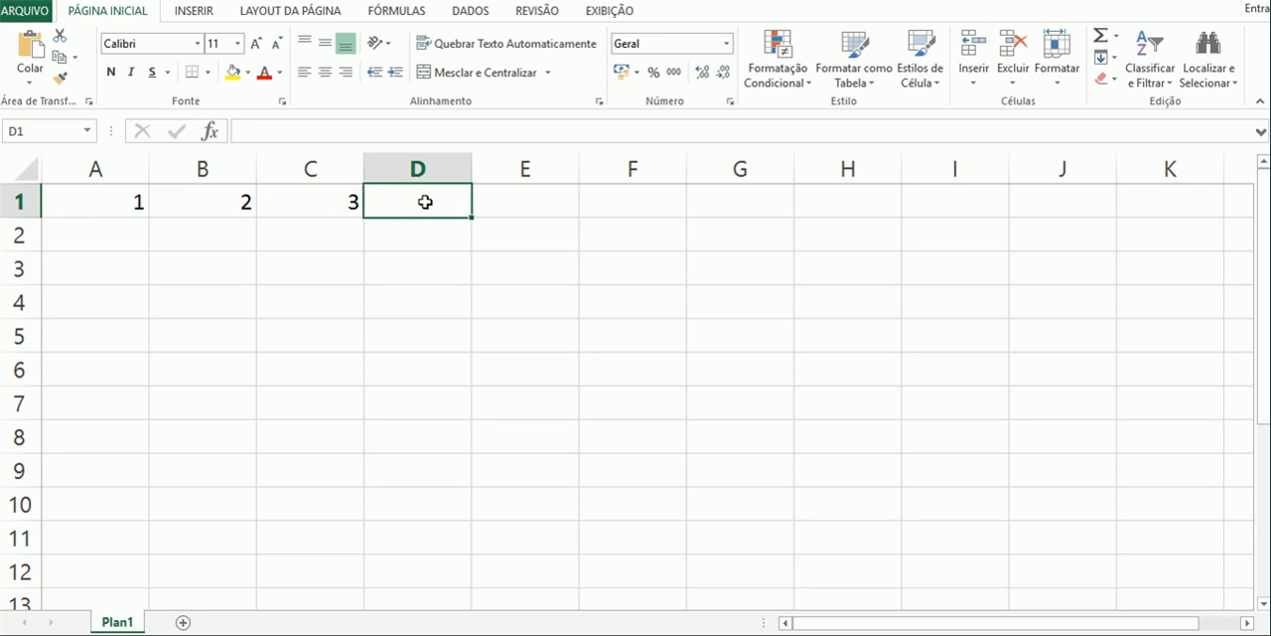
text(=)
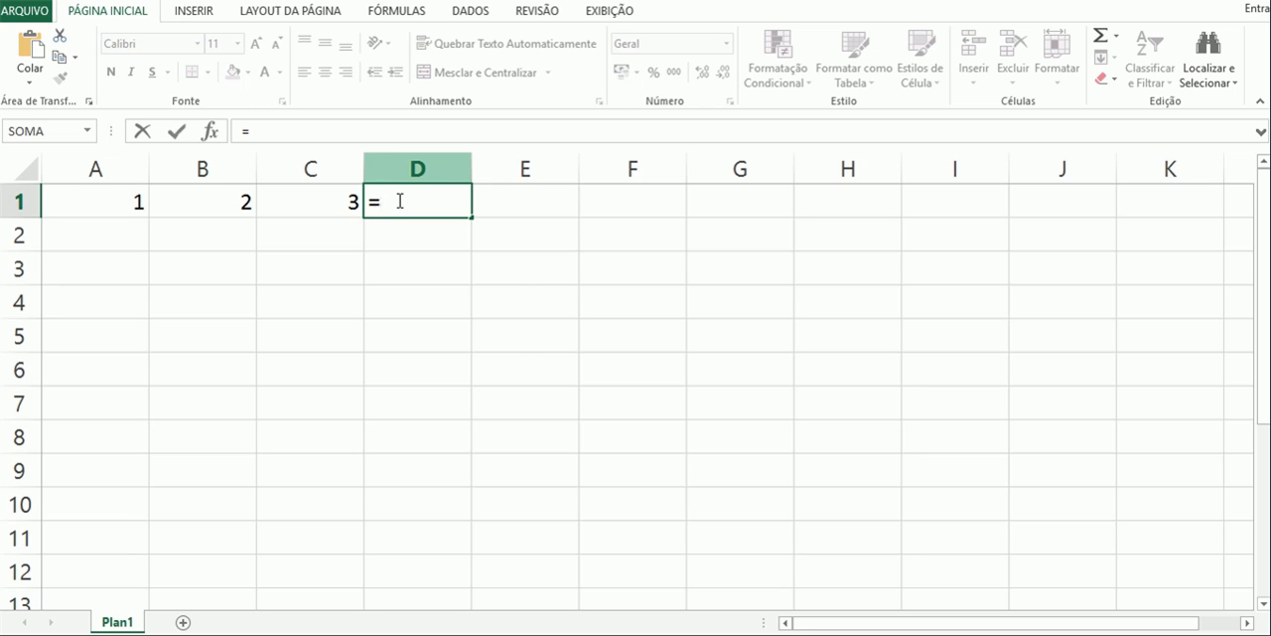
text(SOMA)
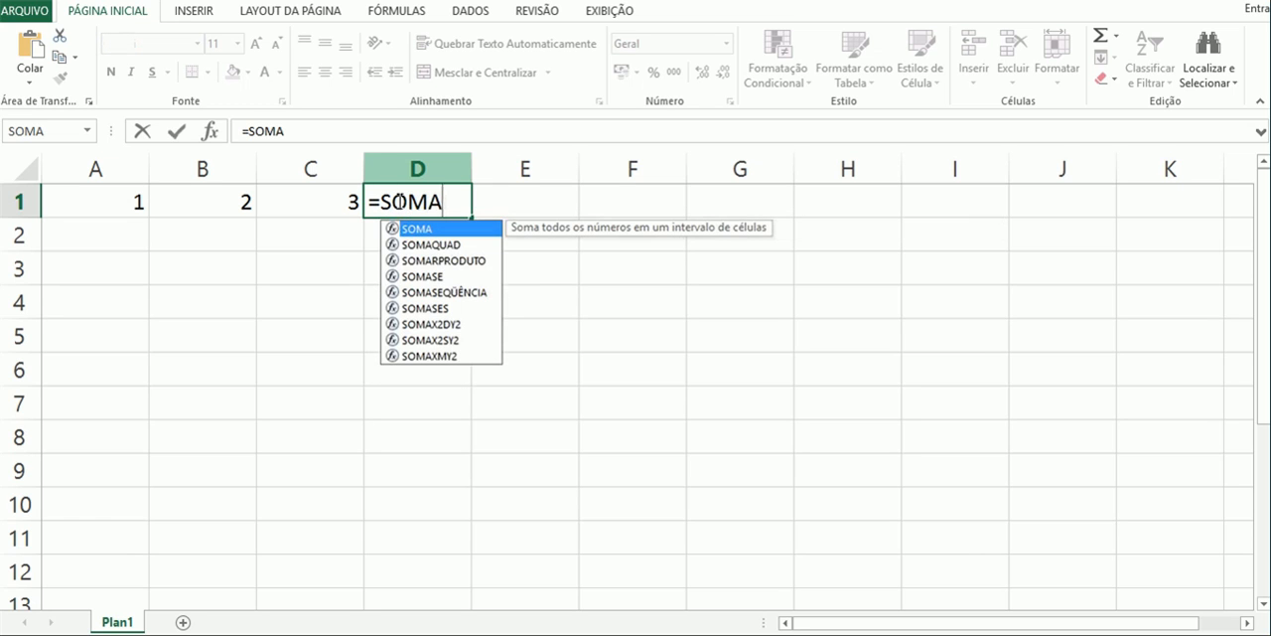
text(()
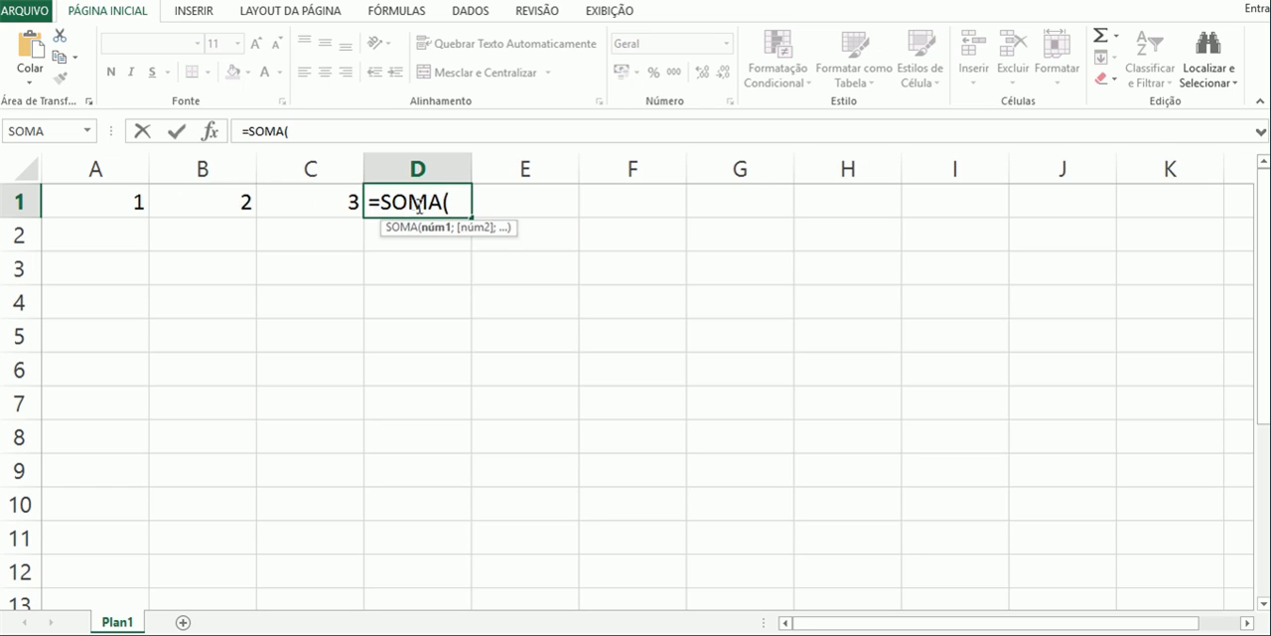
text(A1)
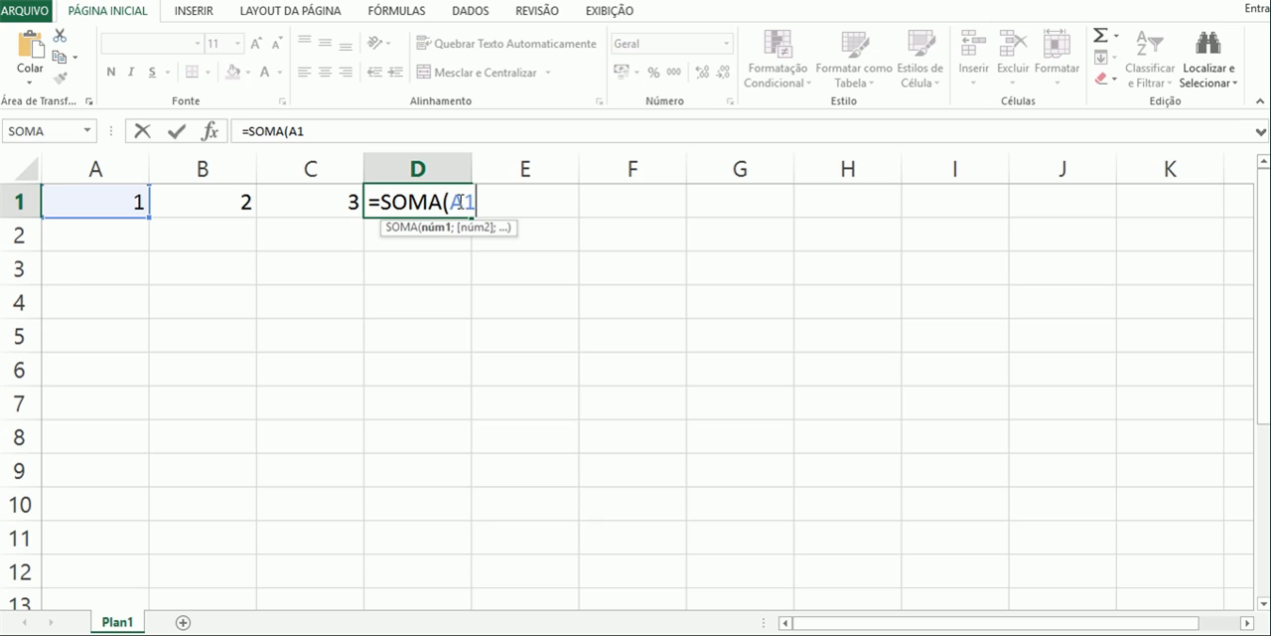
text(;)
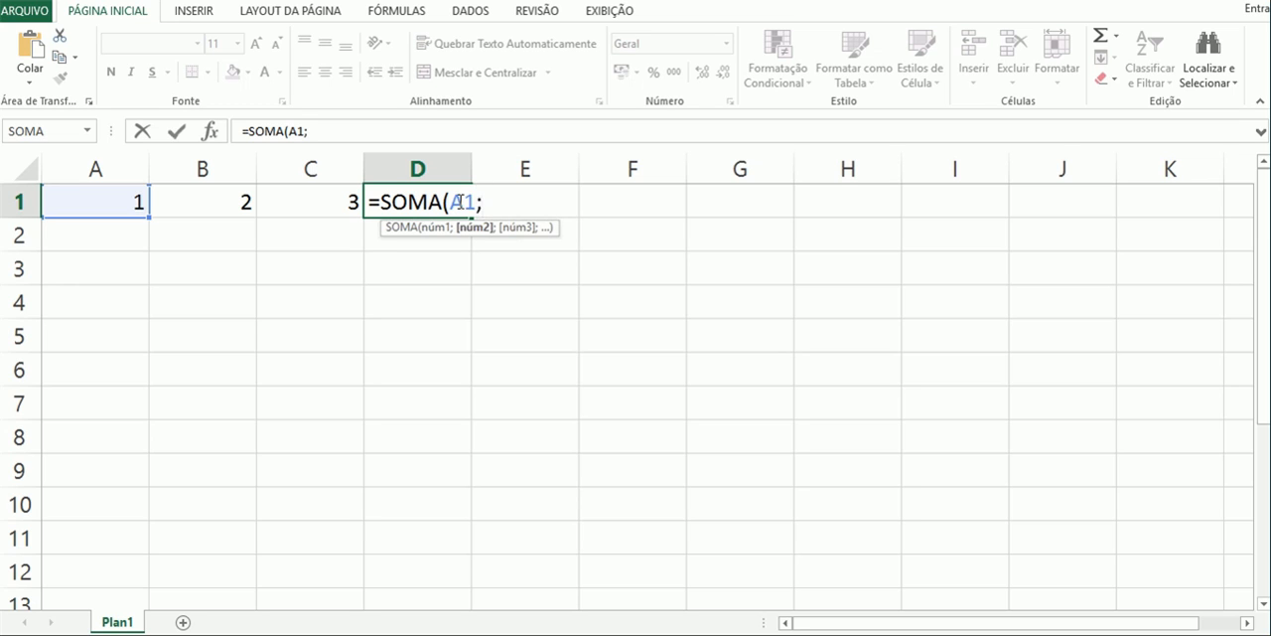
text(B1;C1)
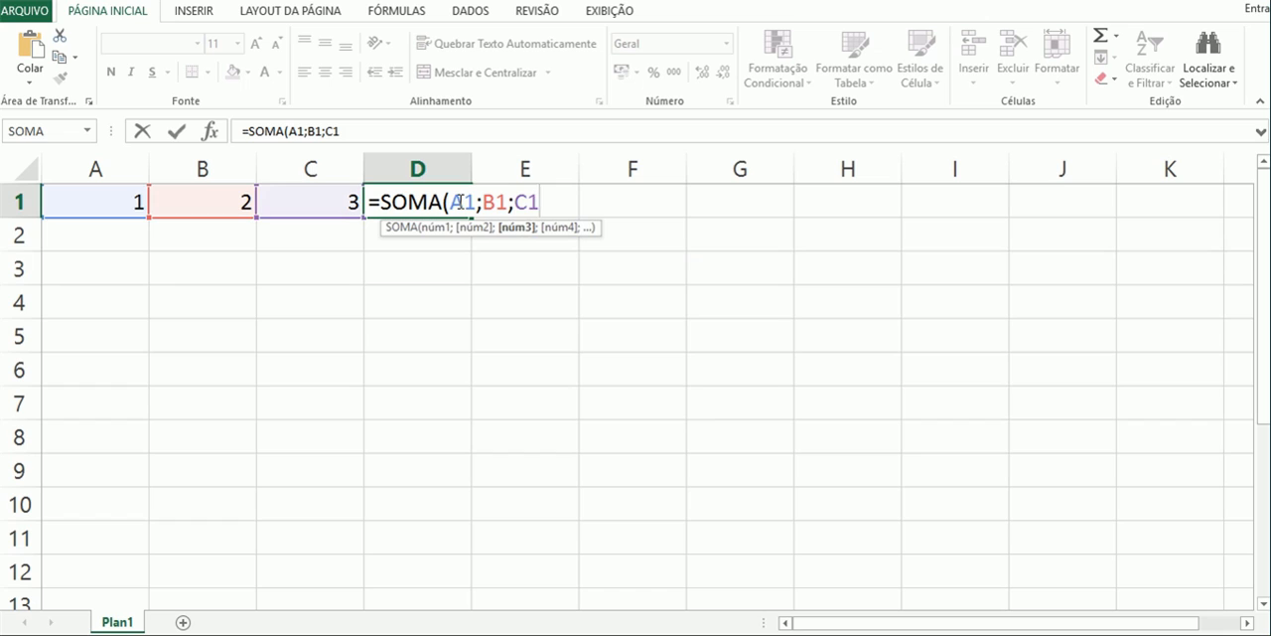
text())
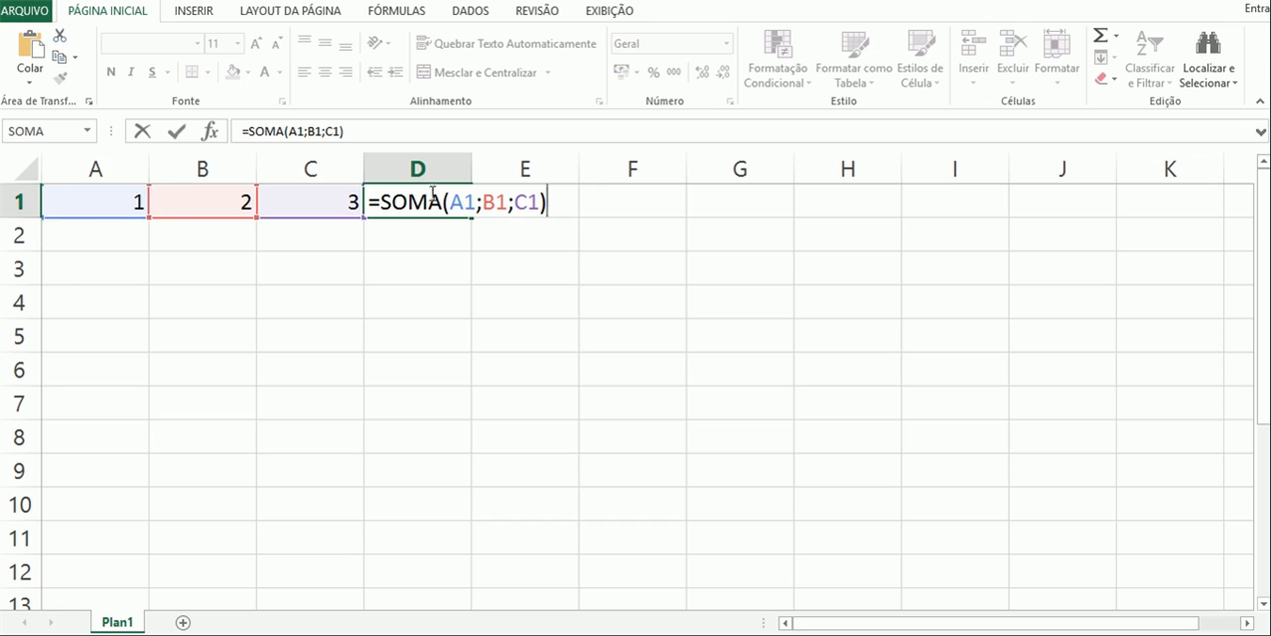
- Replace the separate arguments in D1's formula with a range so it reads =SOMA(A1:C1), and commit it
click(478, 202)
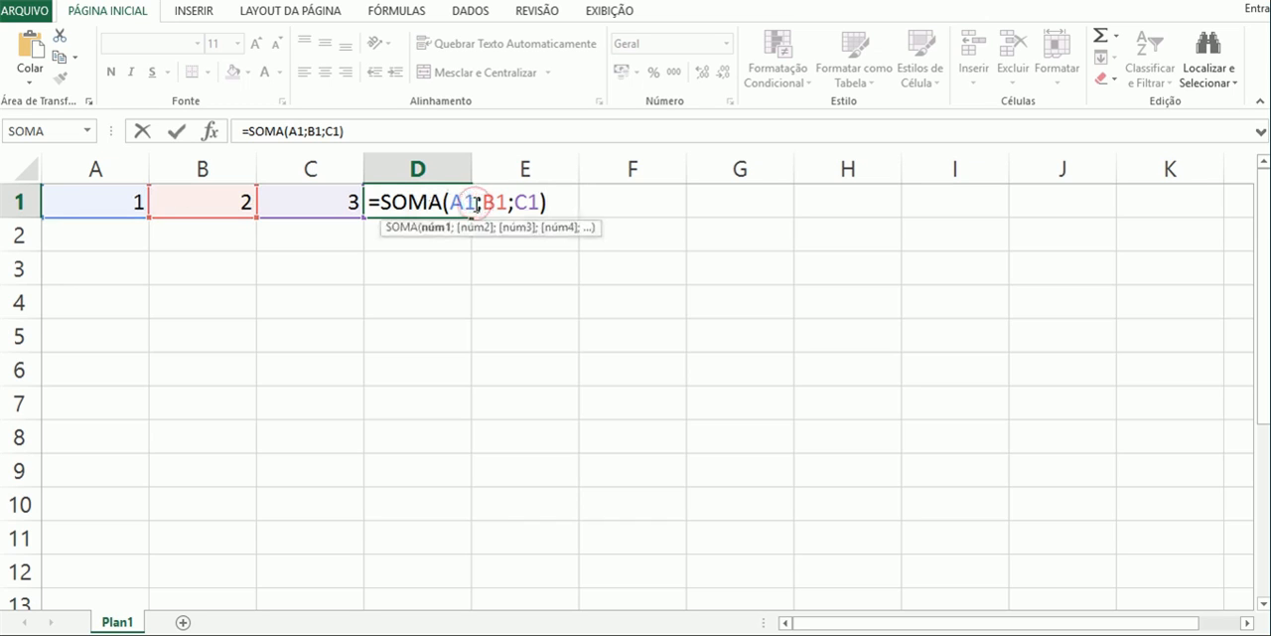
key(Delete)
key(Delete)
key(Delete)
key(Delete)
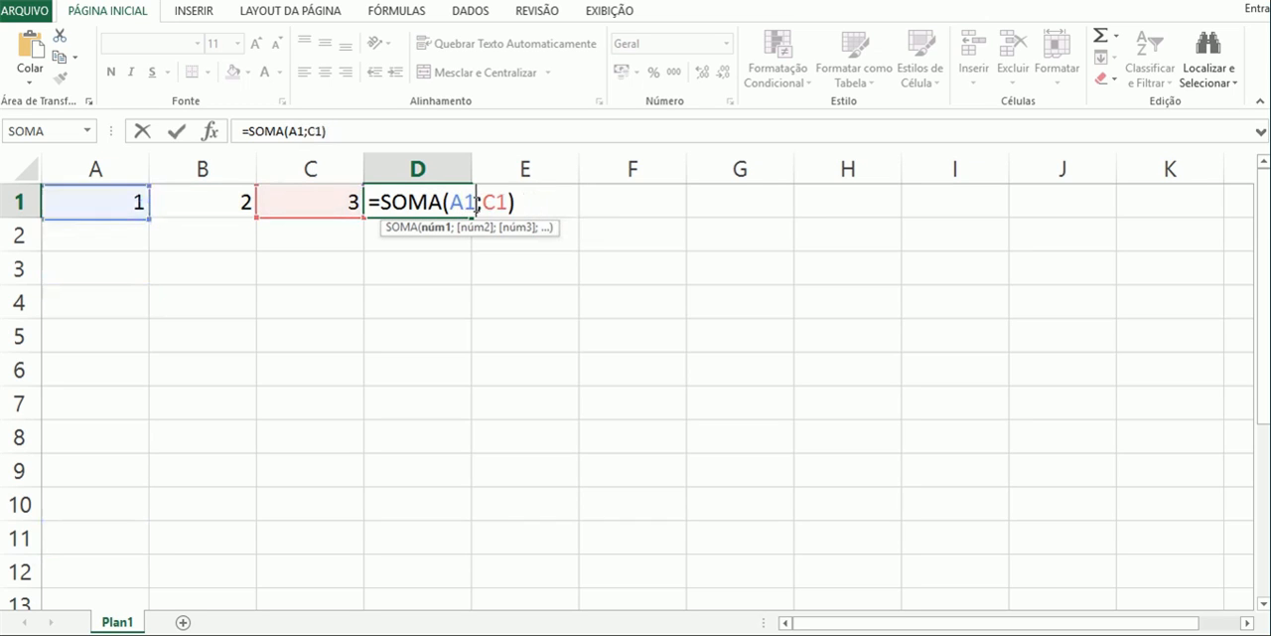
text(:)
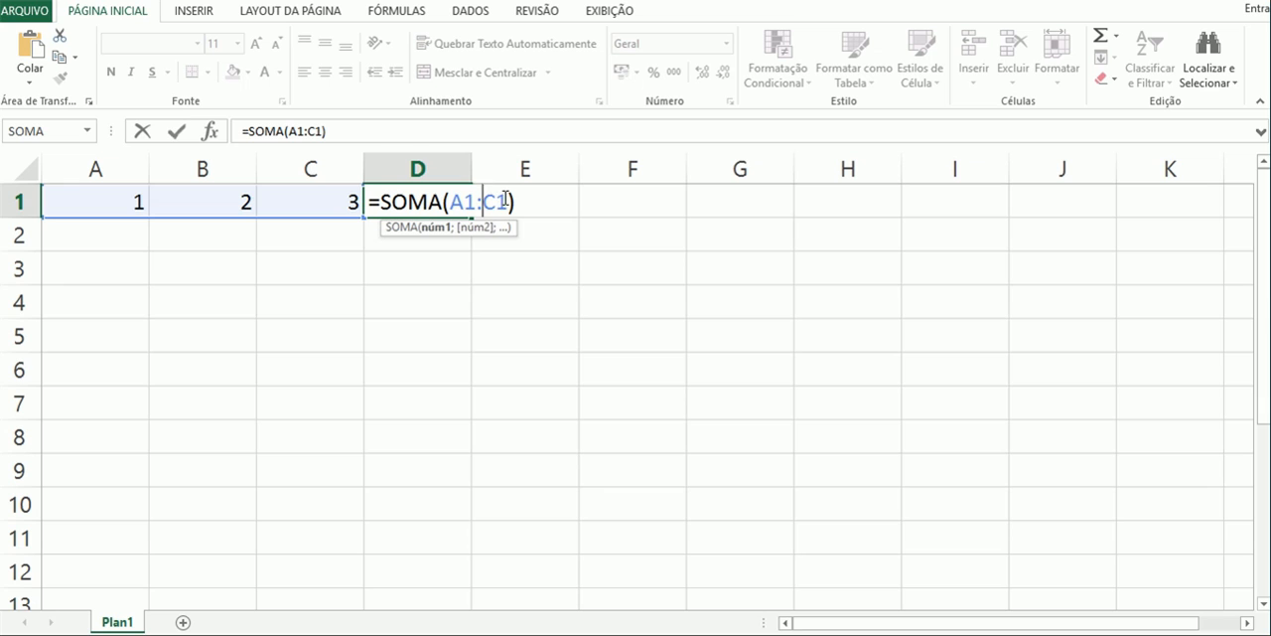
key(Return)
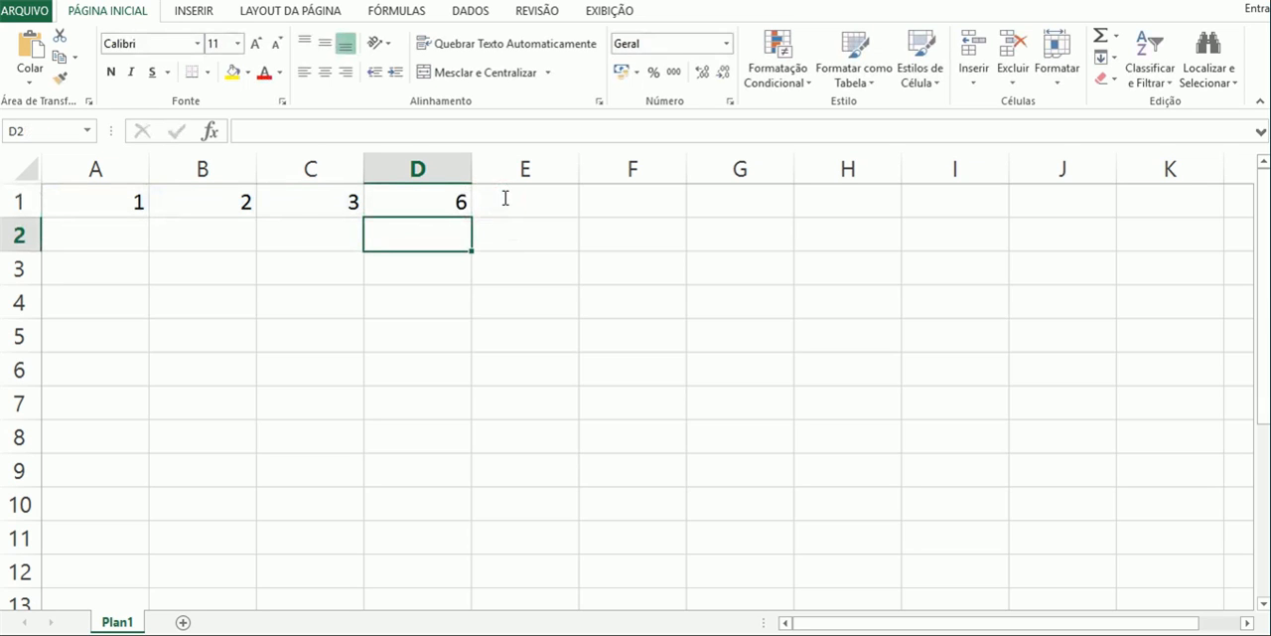
- Examine D1's formula both in the formula bar and inside the cell, without changing it
click(423, 198)
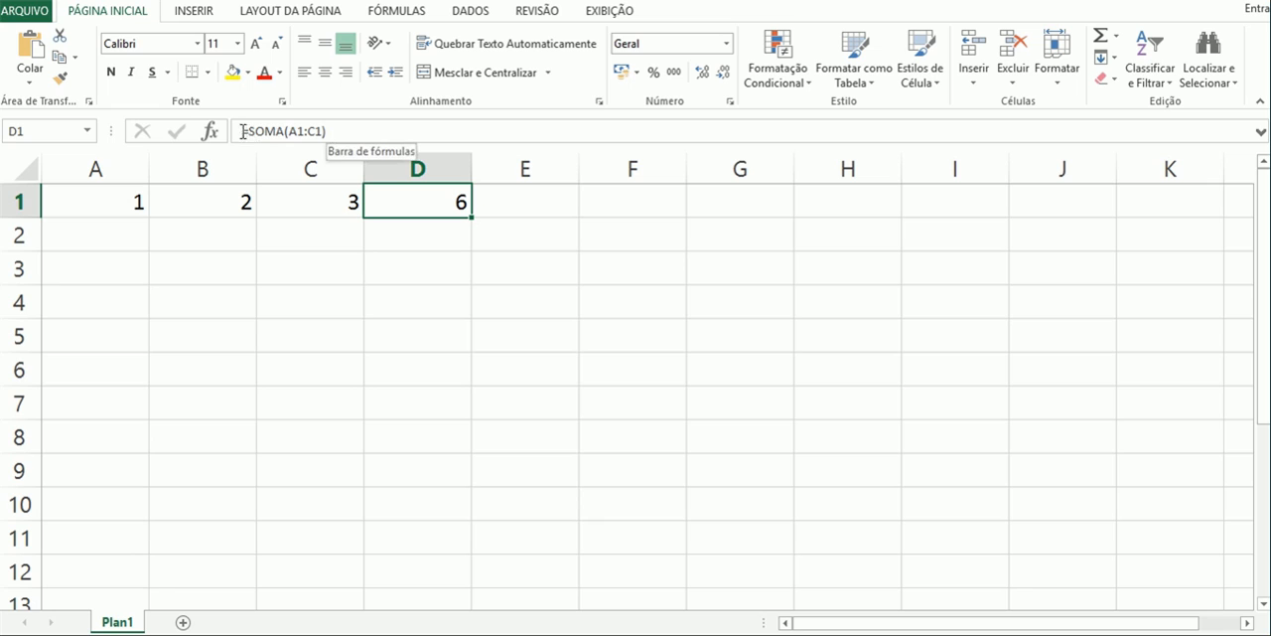
click(333, 128)
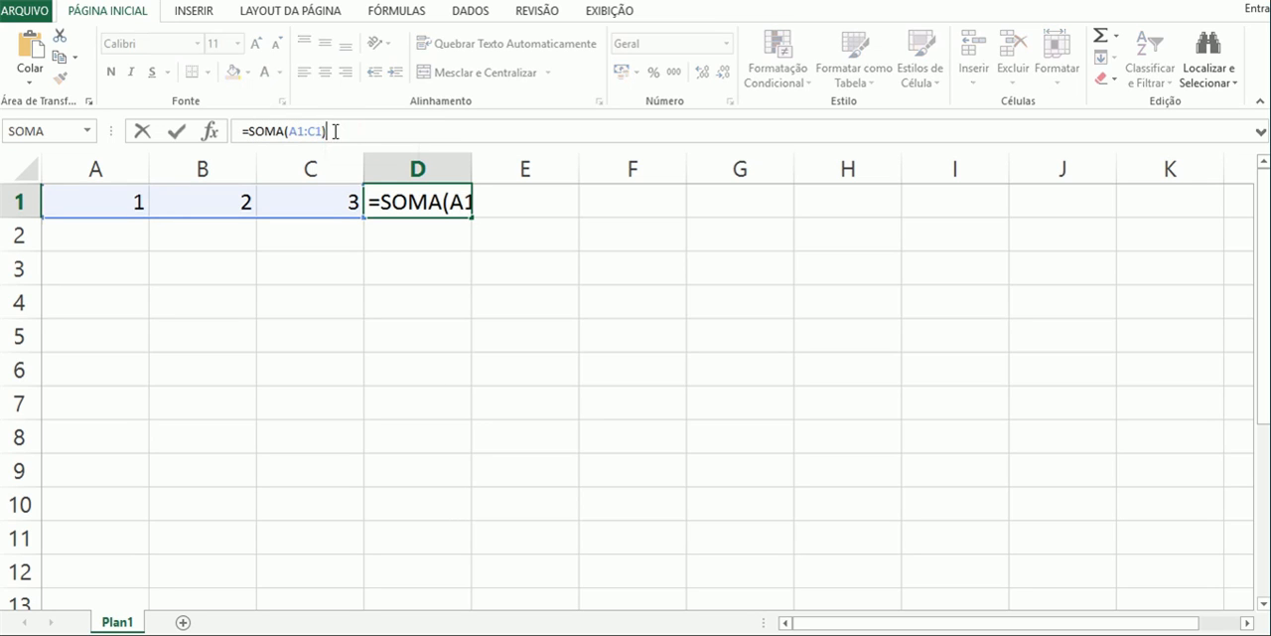
key(ctrl+Return)
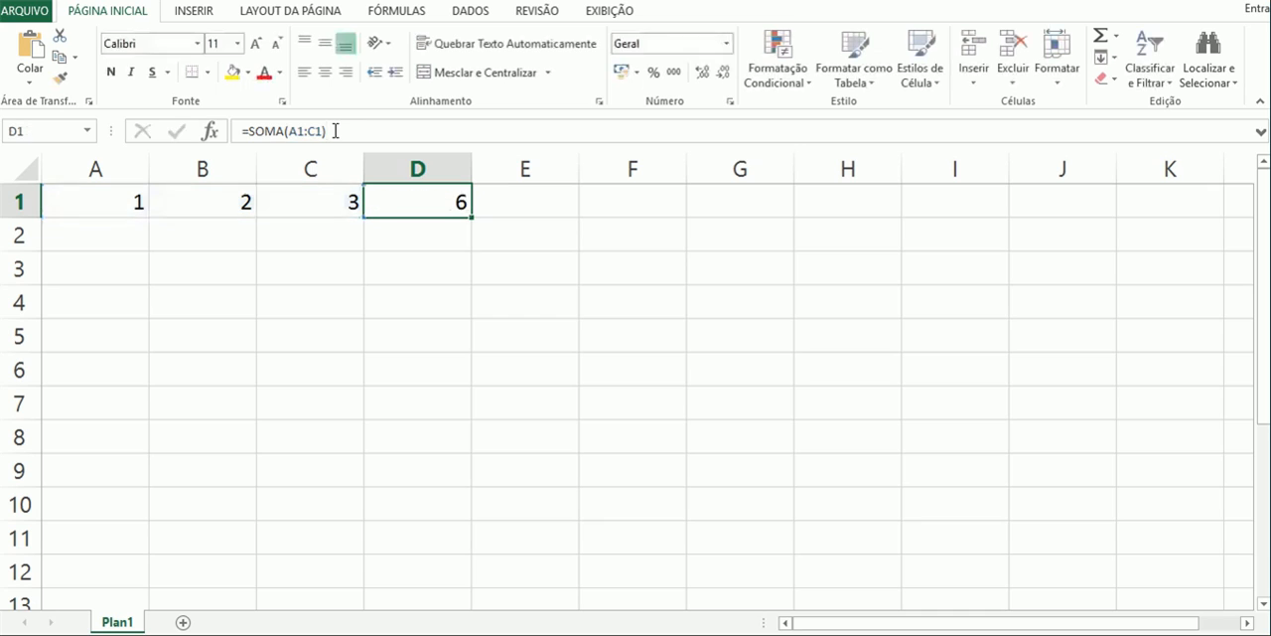
double_click(428, 202)
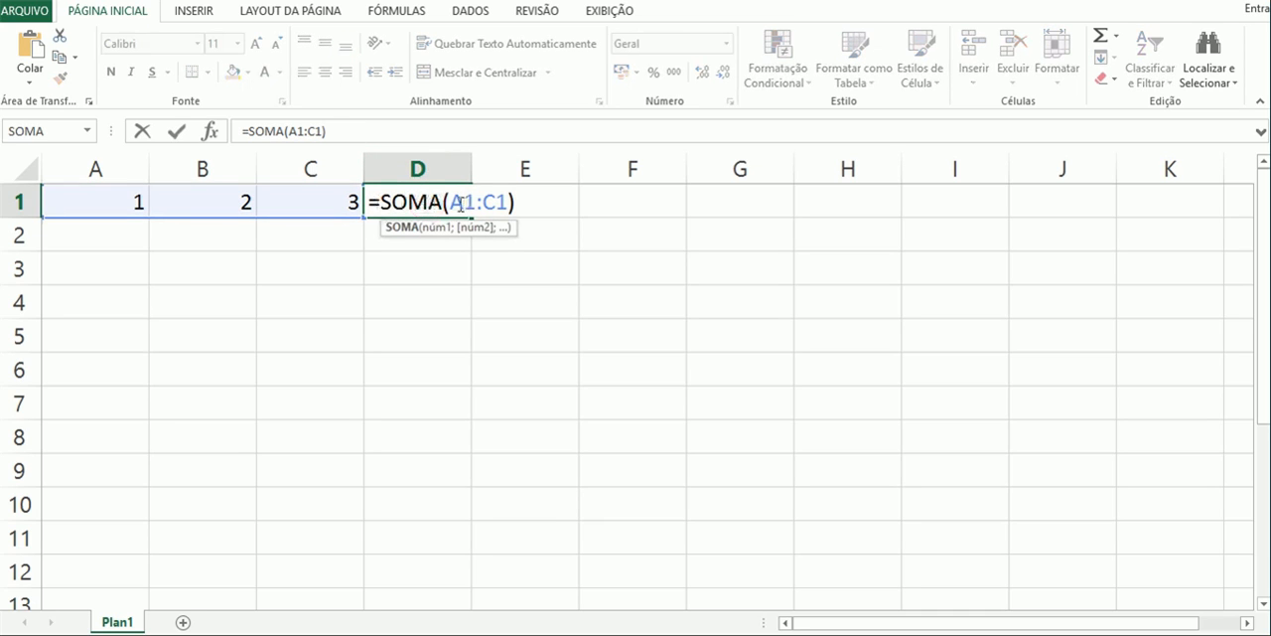
key(Escape)
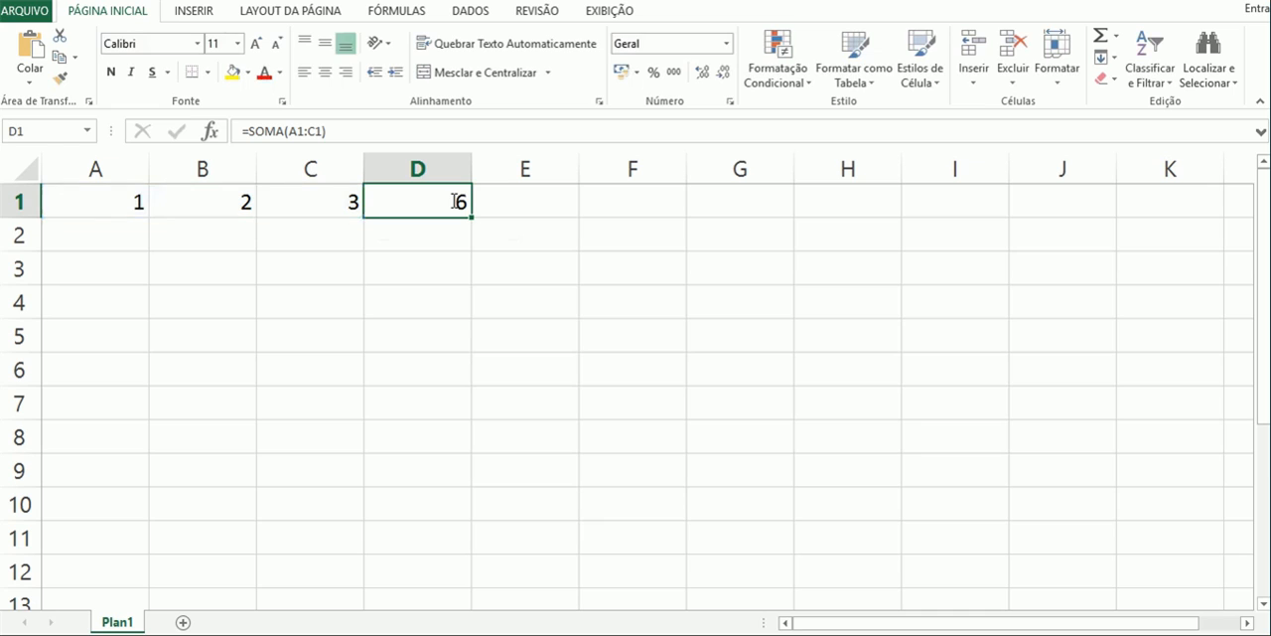
click(351, 133)
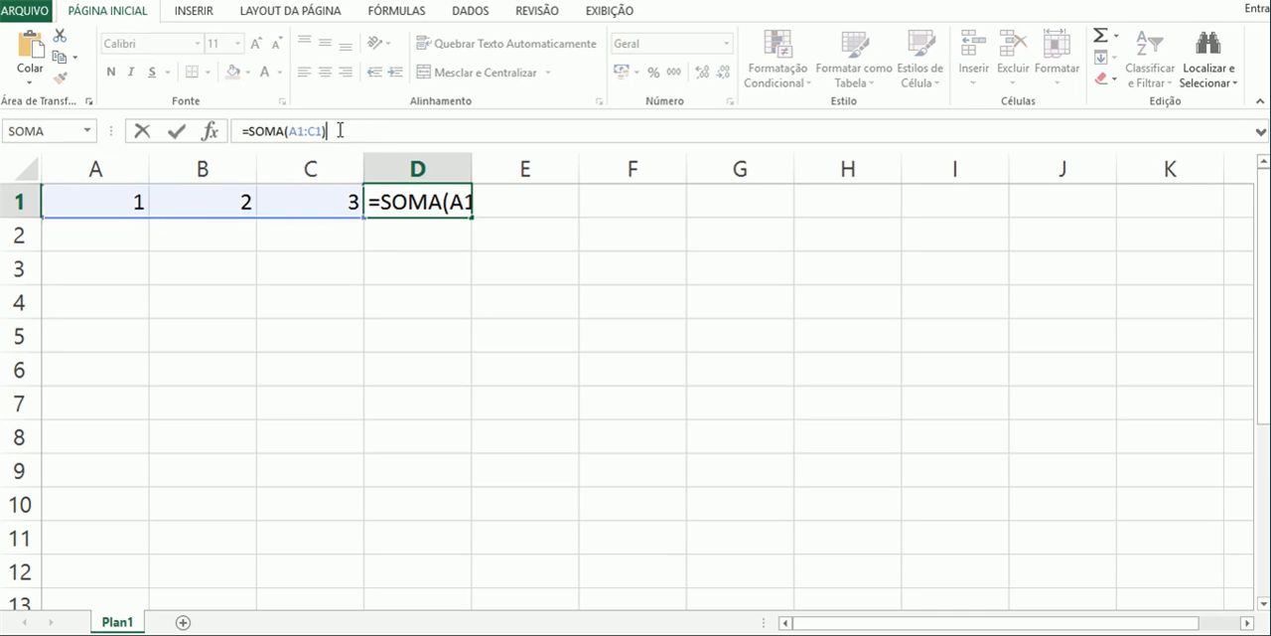
key(Escape)
- Open D1's formula inside the cell and highlight the whole formula and its function name to review its structure, keeping it as is
double_click(434, 203)
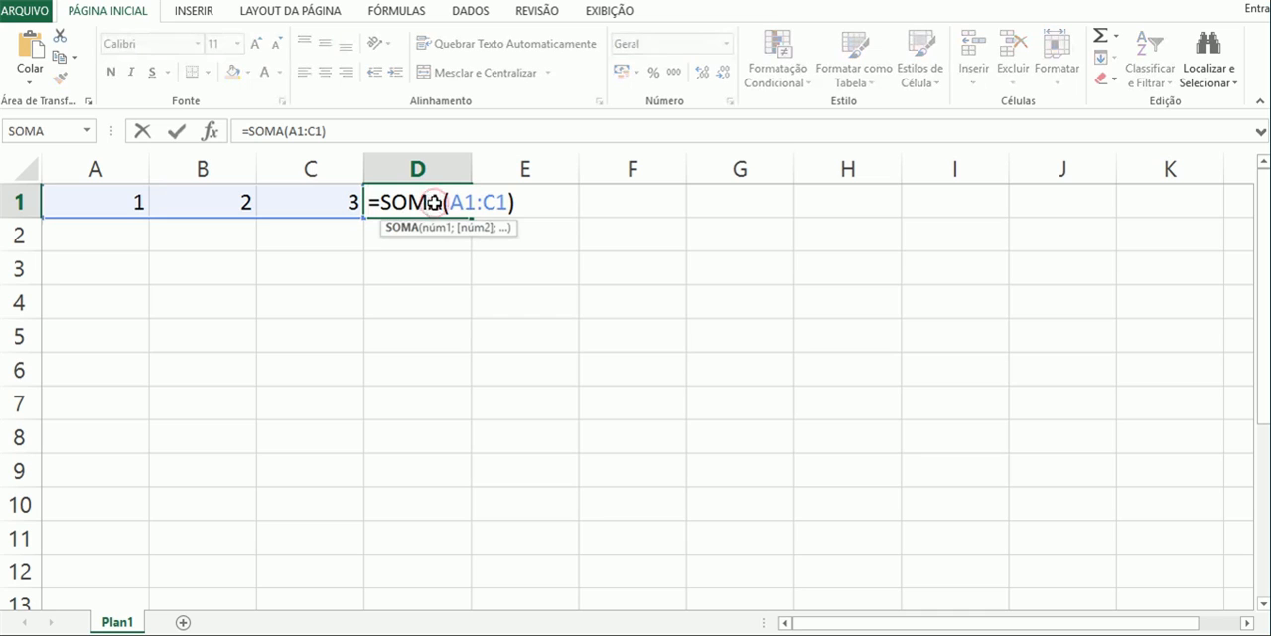
drag(369, 202, 515, 204)
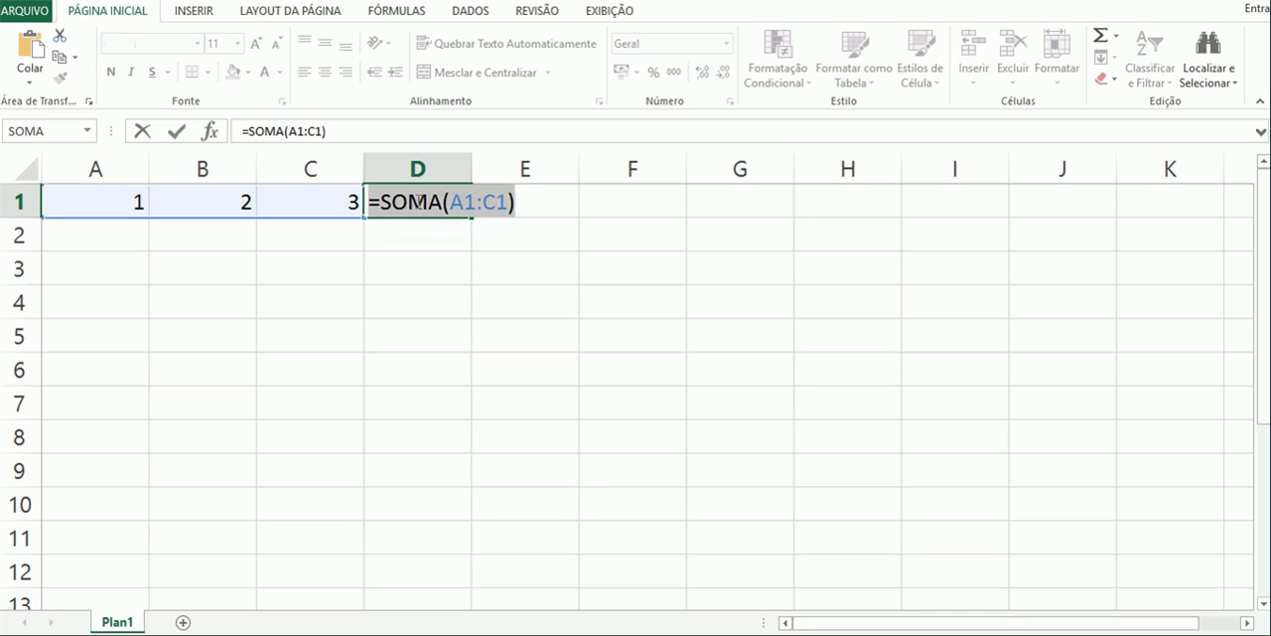
click(418, 202)
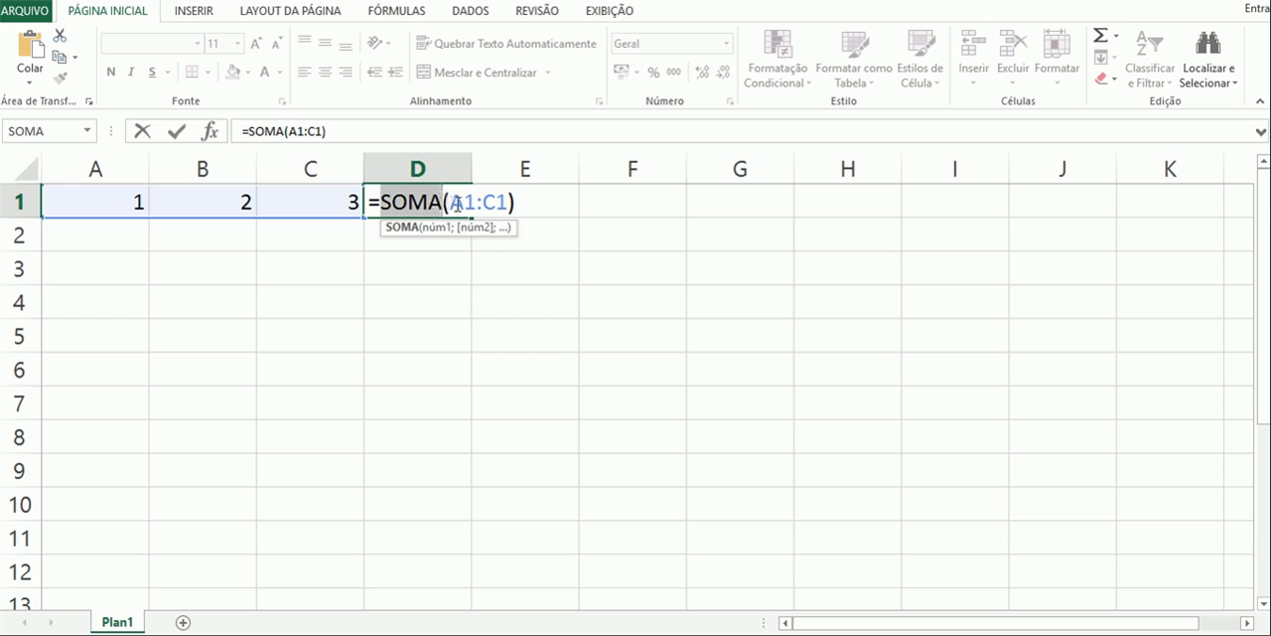
click(454, 202)
click(443, 202)
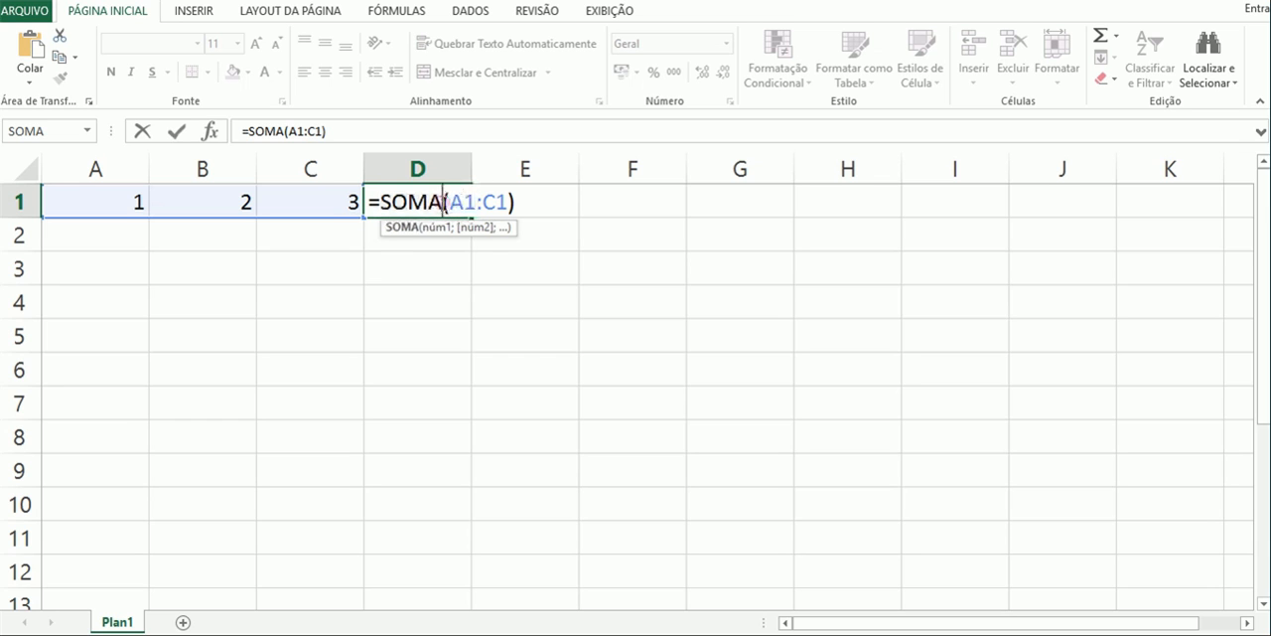
key(Return)
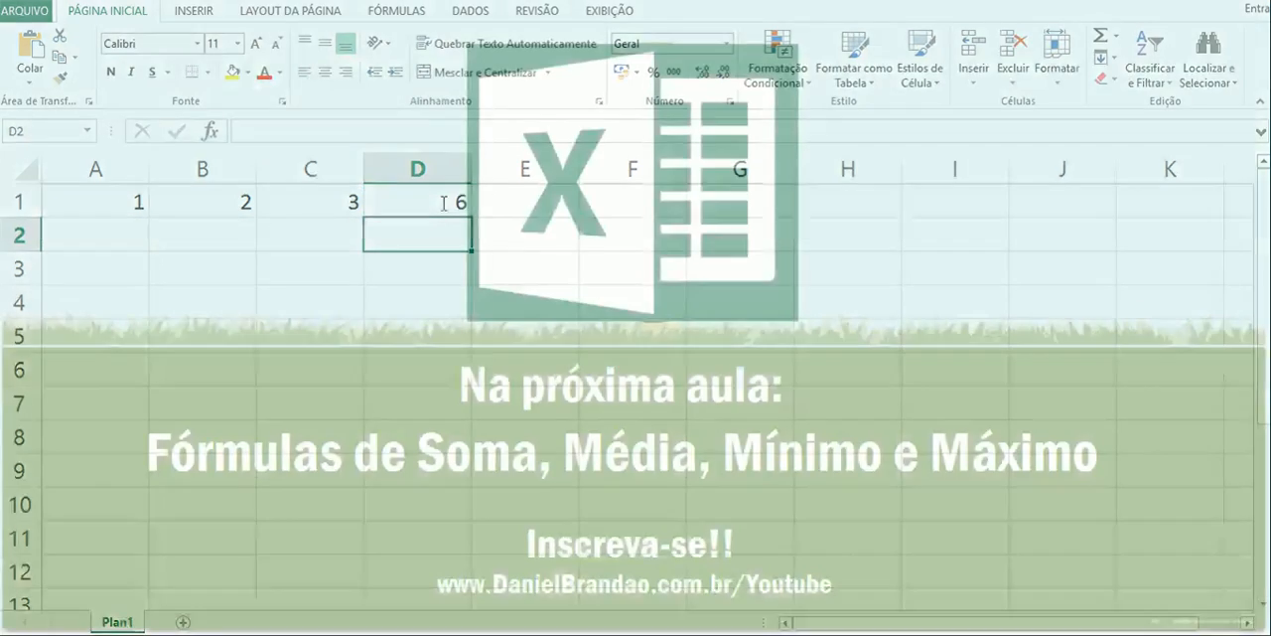